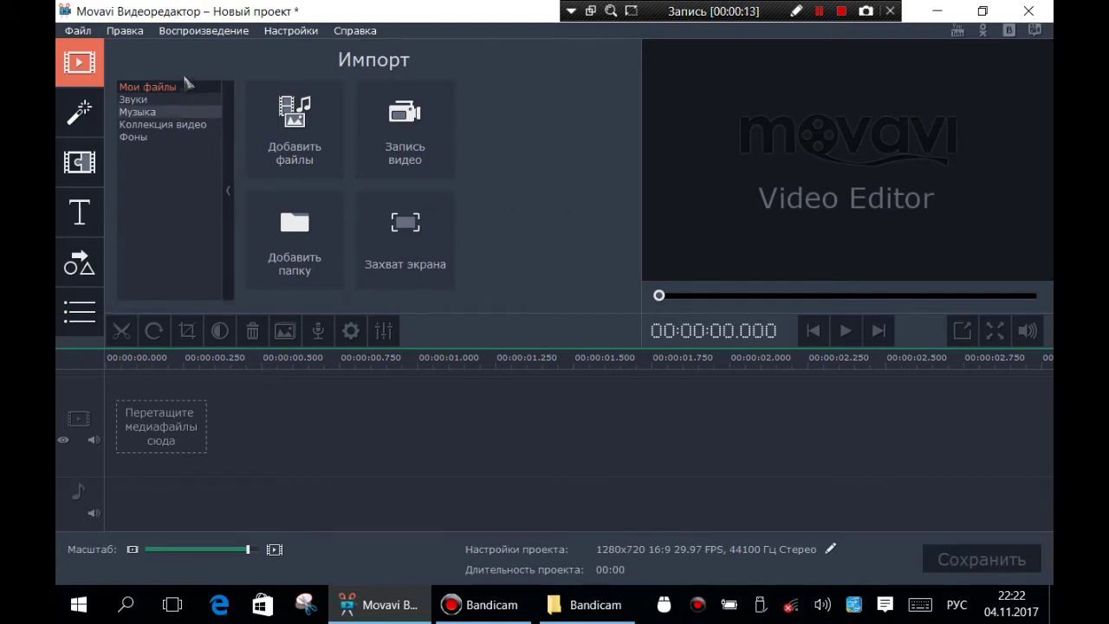
Import the image r4logo.bmp from the Изображения folder into the project.
{"action": "left_click", "coordinate": [289, 122]}
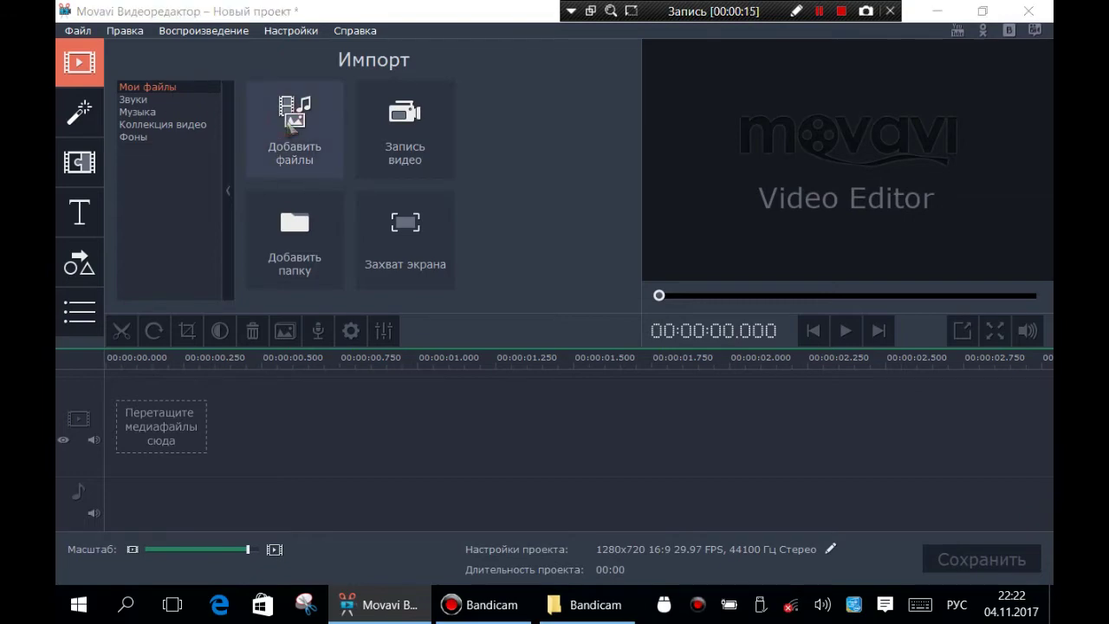
{"action": "scroll", "coordinate": [388, 232], "scroll_direction": "down", "scroll_amount": 10}
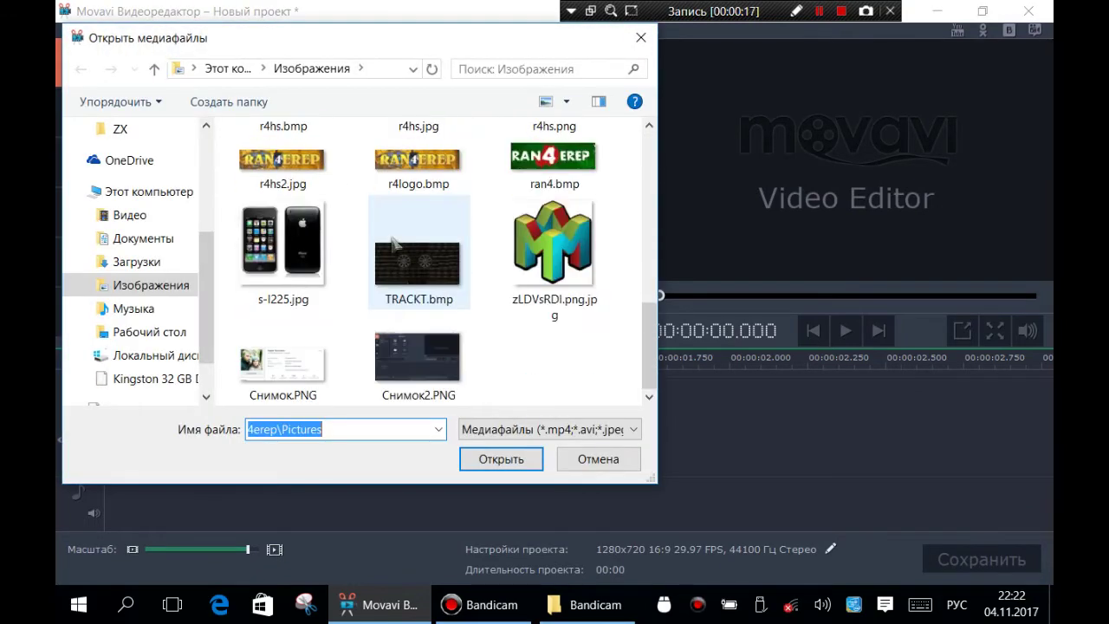
{"action": "double_click", "coordinate": [413, 172]}
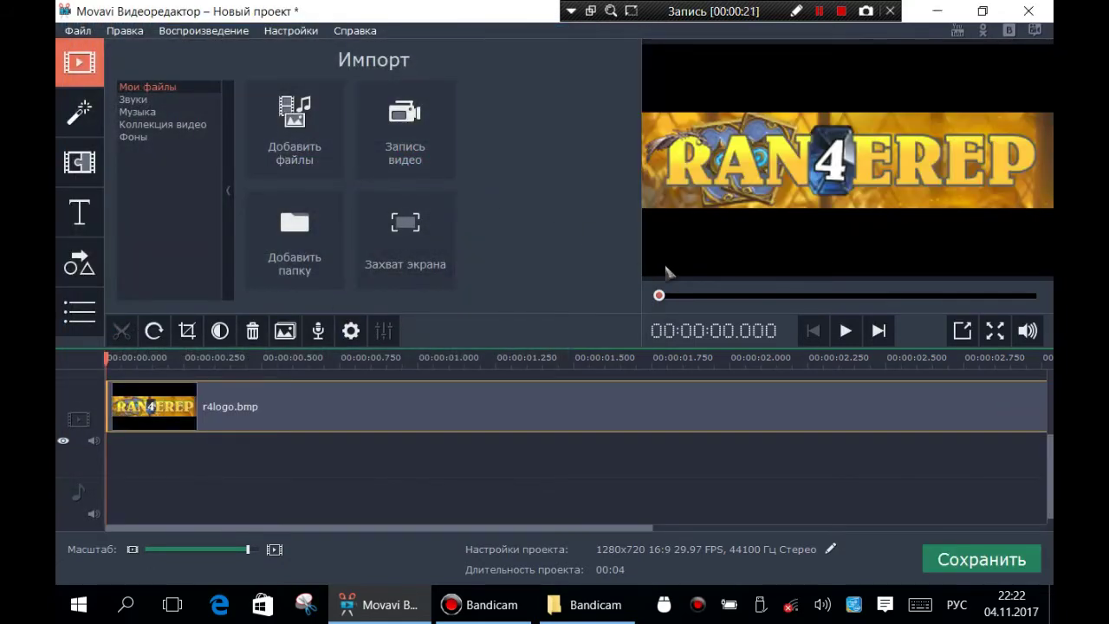
{"action": "scroll", "coordinate": [416, 441], "scroll_direction": "down", "scroll_amount": 2}
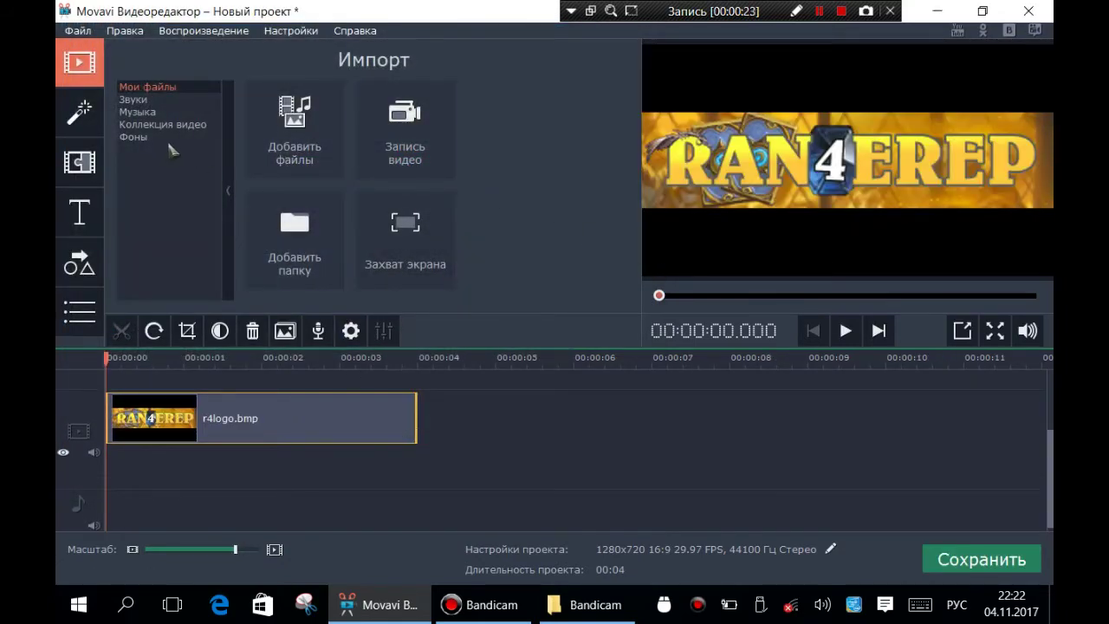
Import cd8fb4567a.360.mp4 from the Youtube video folder and place the logo image on the overlay track above it, starting at 00:00:00.
{"action": "left_click", "coordinate": [312, 141]}
{"action": "left_click", "coordinate": [151, 215]}
{"action": "double_click", "coordinate": [286, 316]}
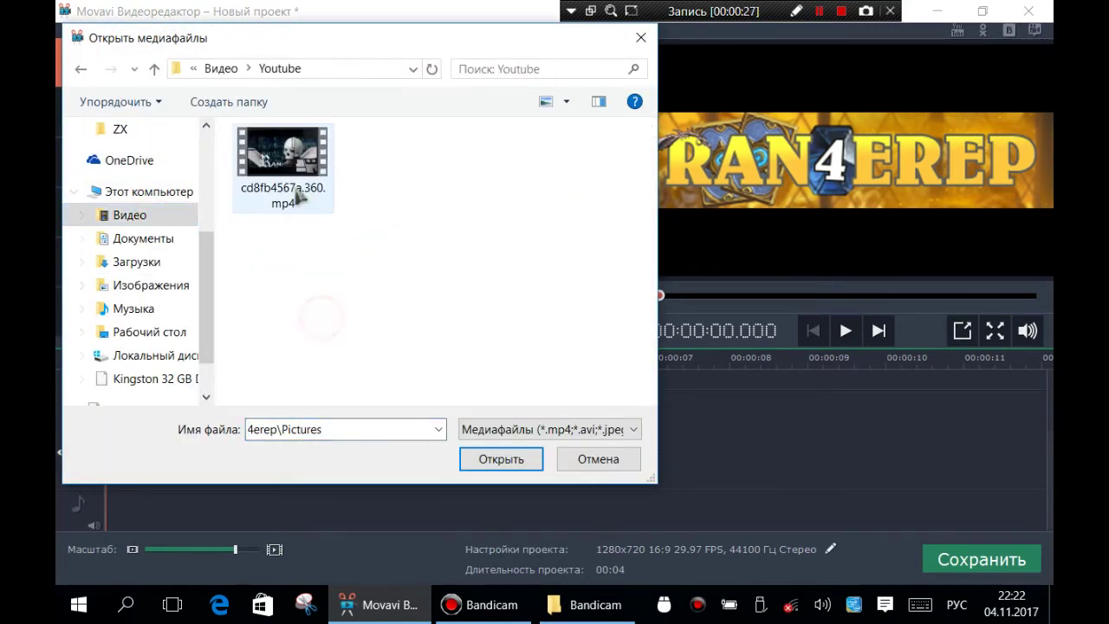
{"action": "double_click", "coordinate": [298, 197]}
{"action": "left_click_drag", "start_coordinate": [480, 433], "coordinate": [173, 418]}
{"action": "left_click_drag", "start_coordinate": [802, 429], "coordinate": [293, 461]}
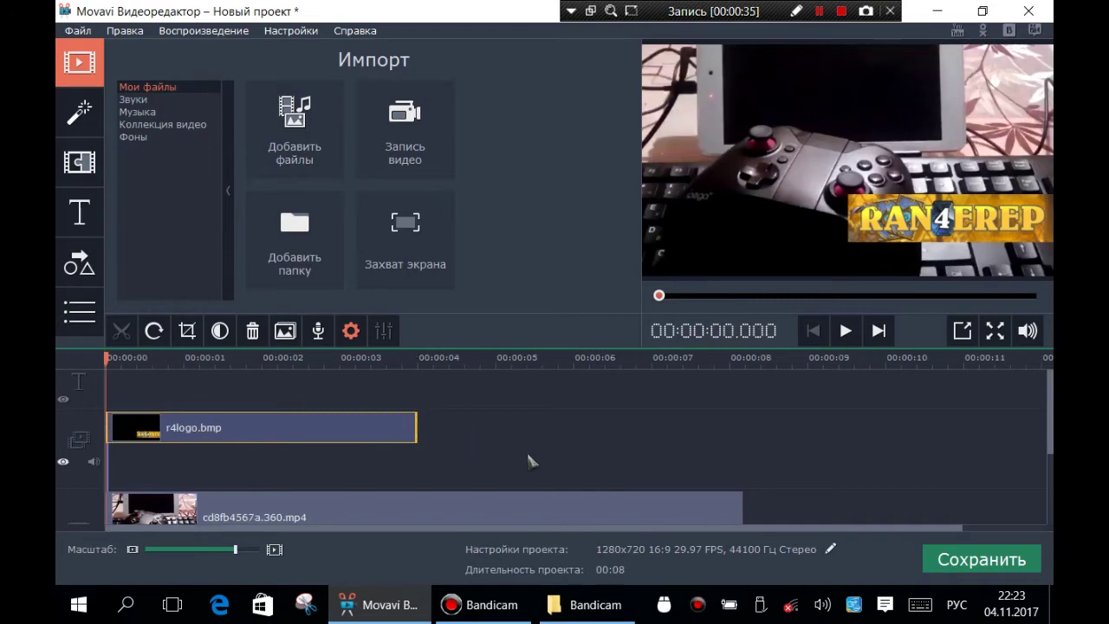
Add the Градиент ↑ transition to the end of the video clip and move the overlay logo to start at about 4.21 s.
{"action": "left_click", "coordinate": [80, 162]}
{"action": "left_click_drag", "start_coordinate": [281, 126], "coordinate": [734, 472]}
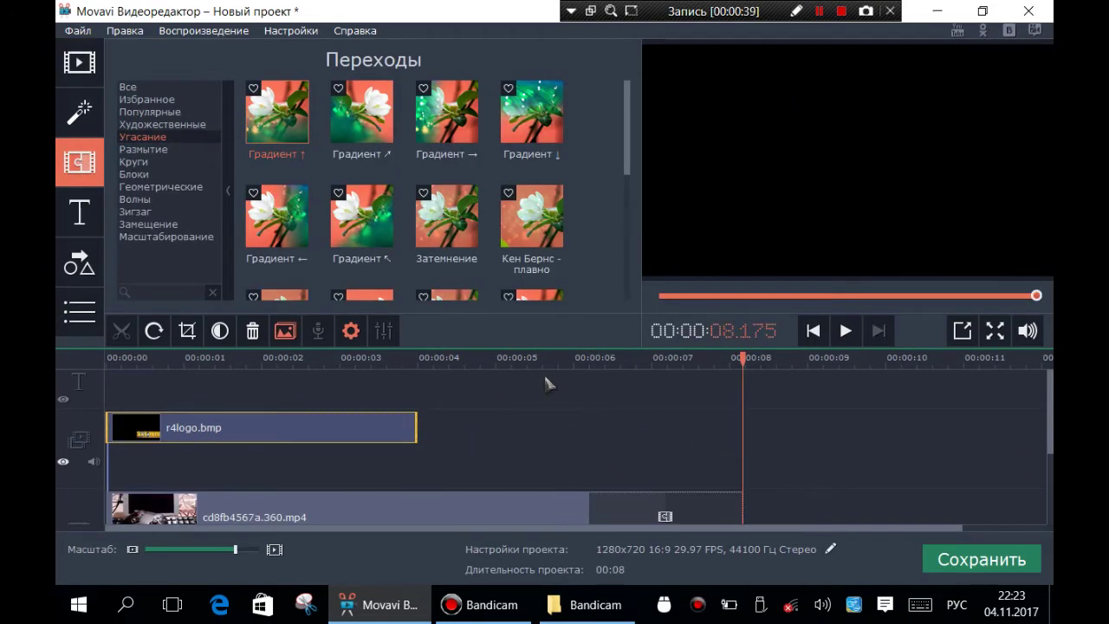
{"action": "left_click_drag", "start_coordinate": [364, 425], "coordinate": [693, 430]}
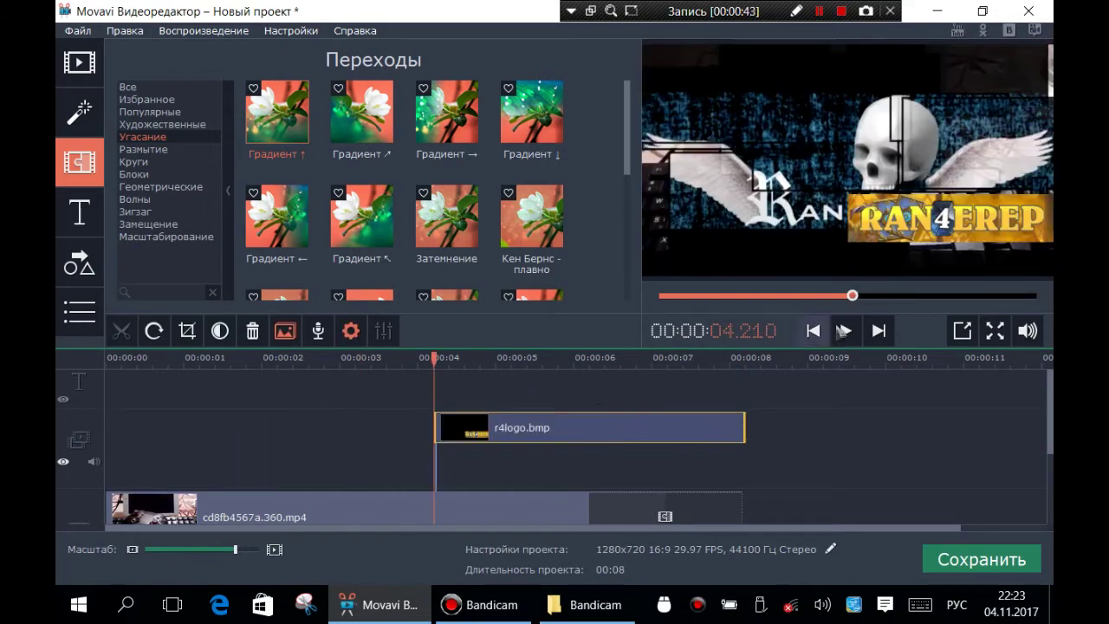
{"action": "left_click", "coordinate": [846, 330]}
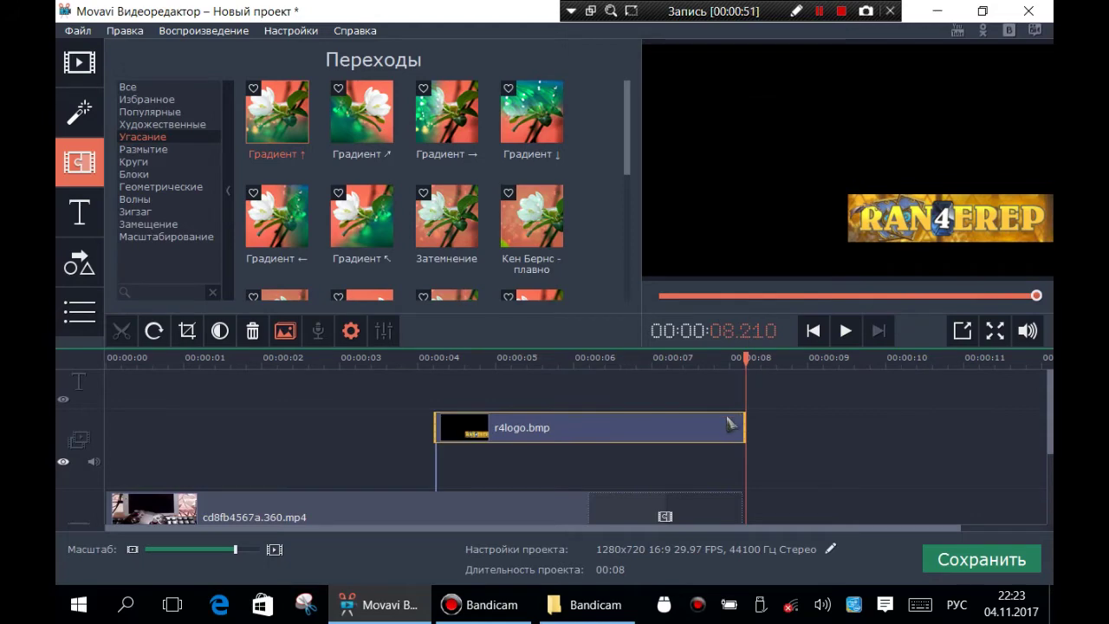
Fine-tune the overlay logo's position so its end lines up with the video's end, starting it at about 4.17 s.
{"action": "left_click_drag", "start_coordinate": [711, 425], "coordinate": [712, 424]}
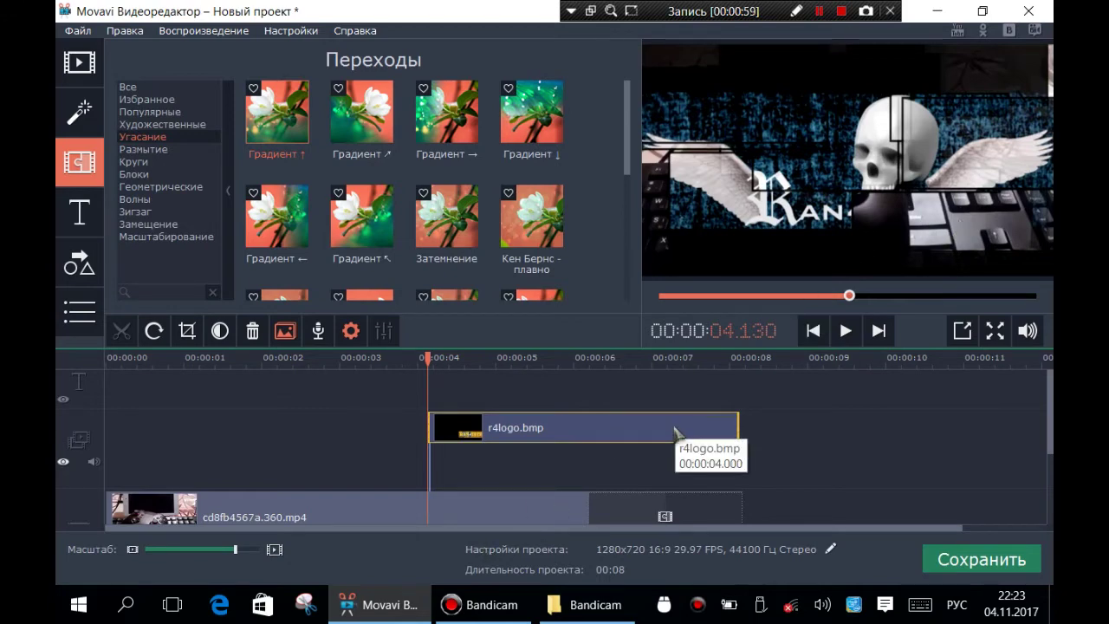
{"action": "left_click_drag", "start_coordinate": [667, 438], "coordinate": [676, 436]}
{"action": "scroll", "coordinate": [700, 453], "scroll_direction": "up", "scroll_amount": 5}
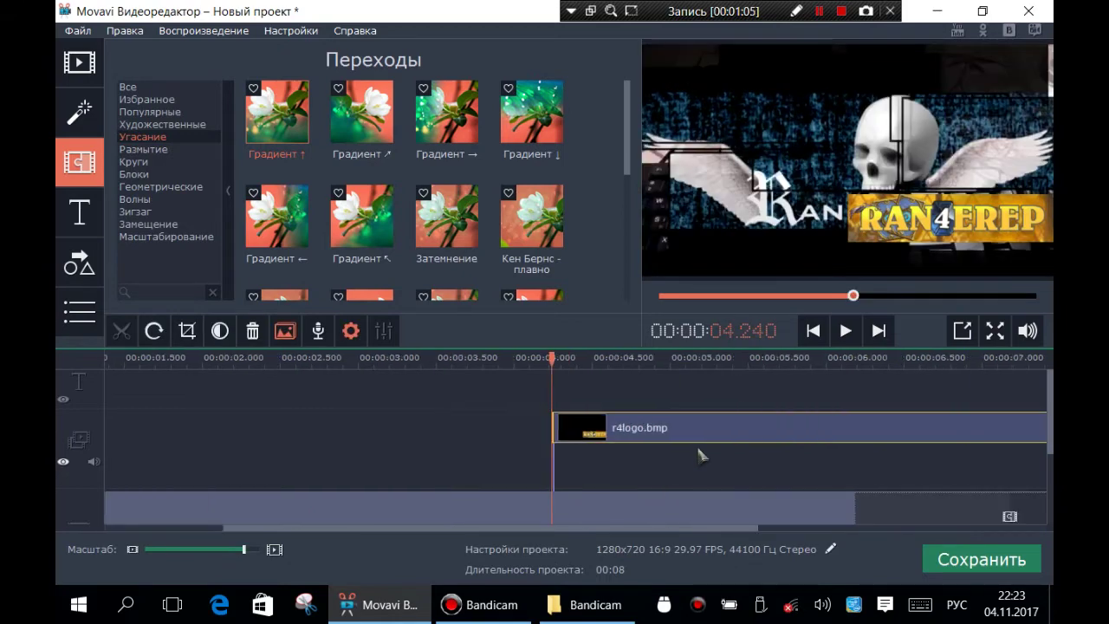
{"action": "left_click_drag", "start_coordinate": [576, 517], "coordinate": [864, 518]}
{"action": "scroll", "coordinate": [838, 489], "scroll_direction": "down", "scroll_amount": 1}
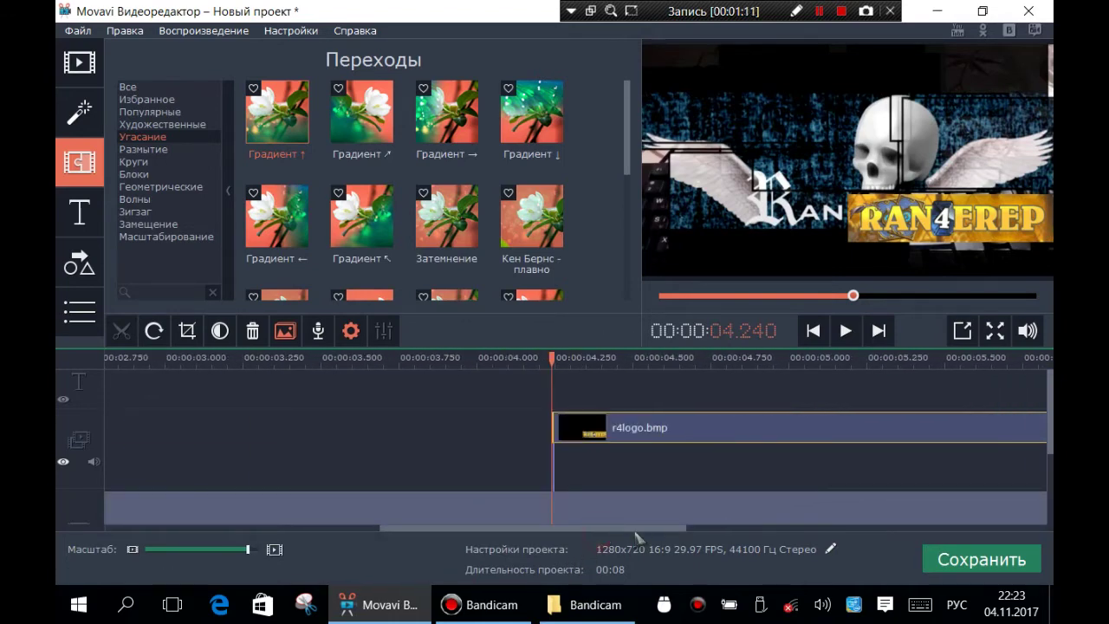
{"action": "left_click_drag", "start_coordinate": [624, 526], "coordinate": [889, 515]}
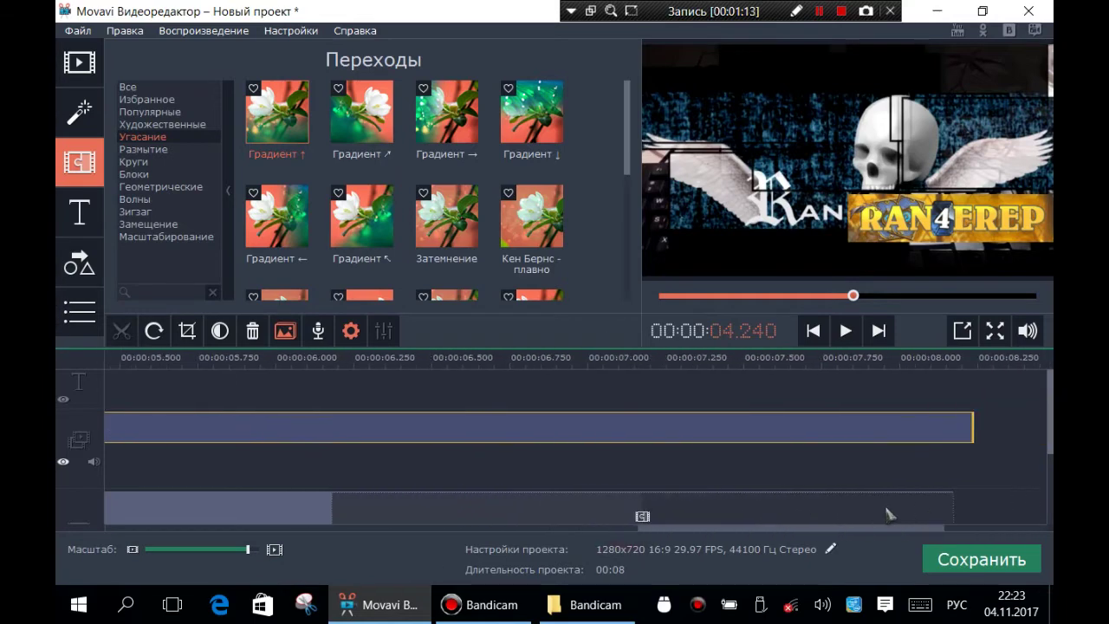
{"action": "scroll", "coordinate": [873, 490], "scroll_direction": "down", "scroll_amount": 1}
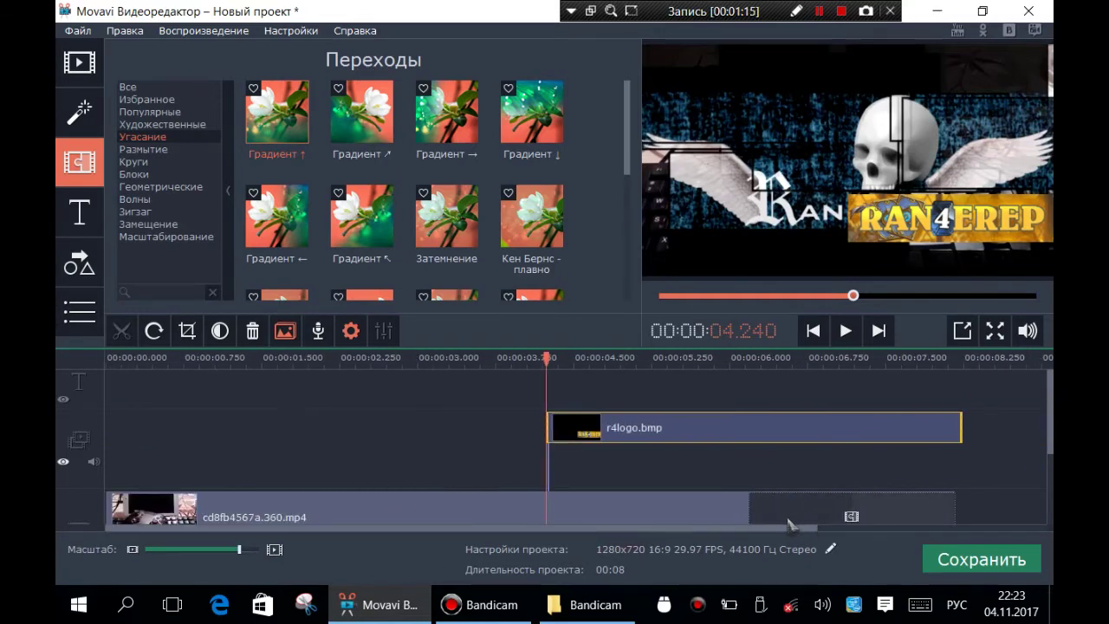
{"action": "left_click_drag", "start_coordinate": [702, 527], "coordinate": [870, 522]}
{"action": "left_click_drag", "start_coordinate": [834, 435], "coordinate": [823, 434]}
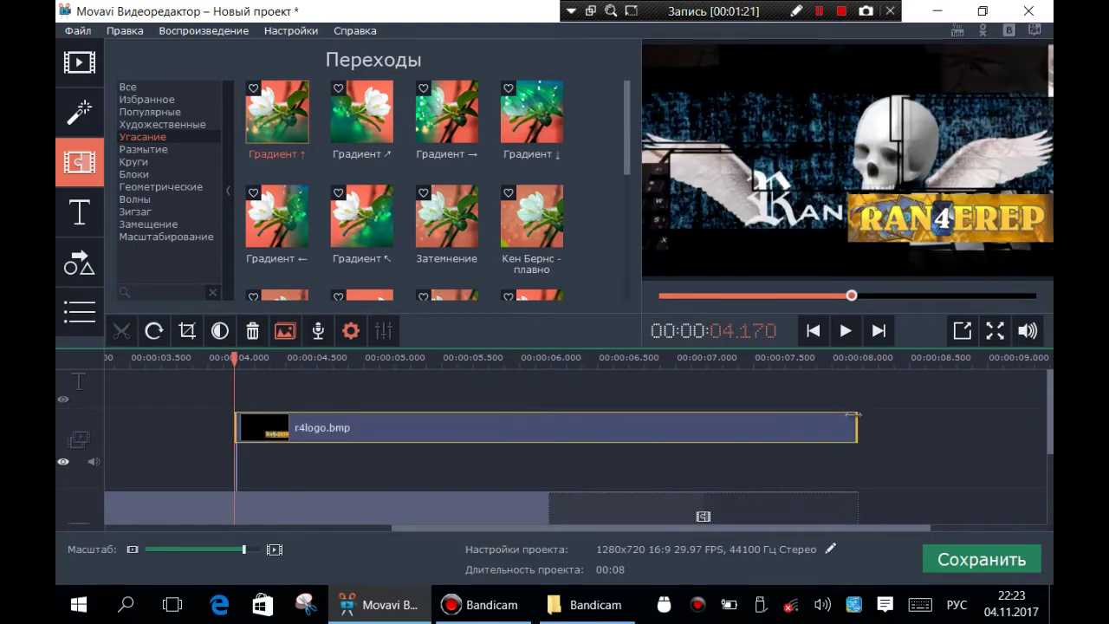
Split the overlay logo clip at 6.185, 6.310 and 6.390 seconds.
{"action": "left_click_drag", "start_coordinate": [551, 357], "coordinate": [547, 357]}
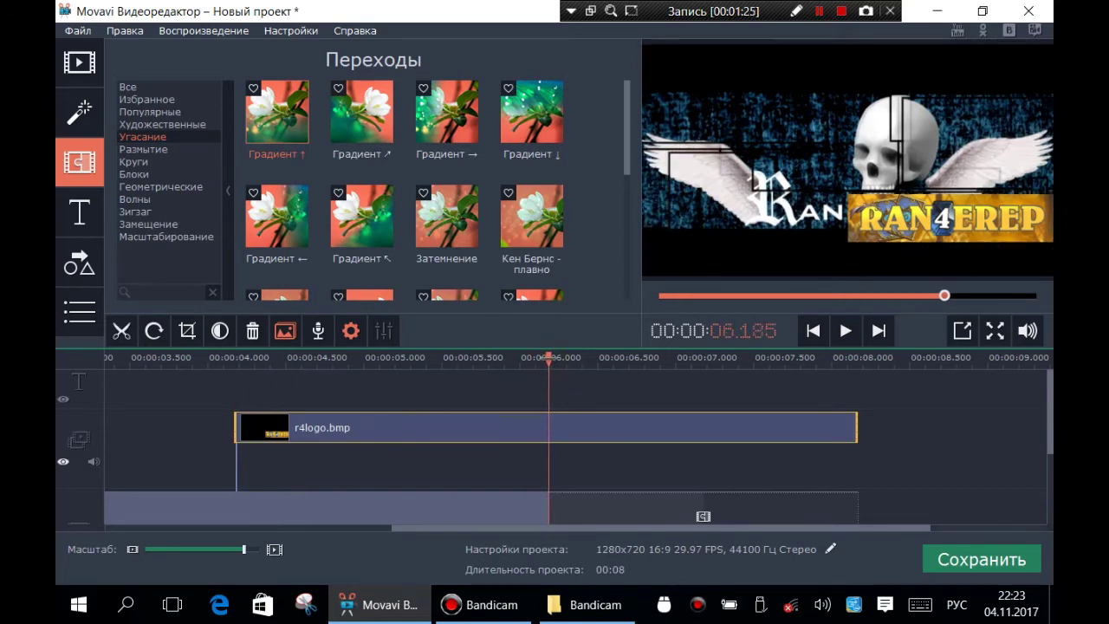
{"action": "left_click", "coordinate": [121, 331]}
{"action": "left_click_drag", "start_coordinate": [548, 357], "coordinate": [567, 357]}
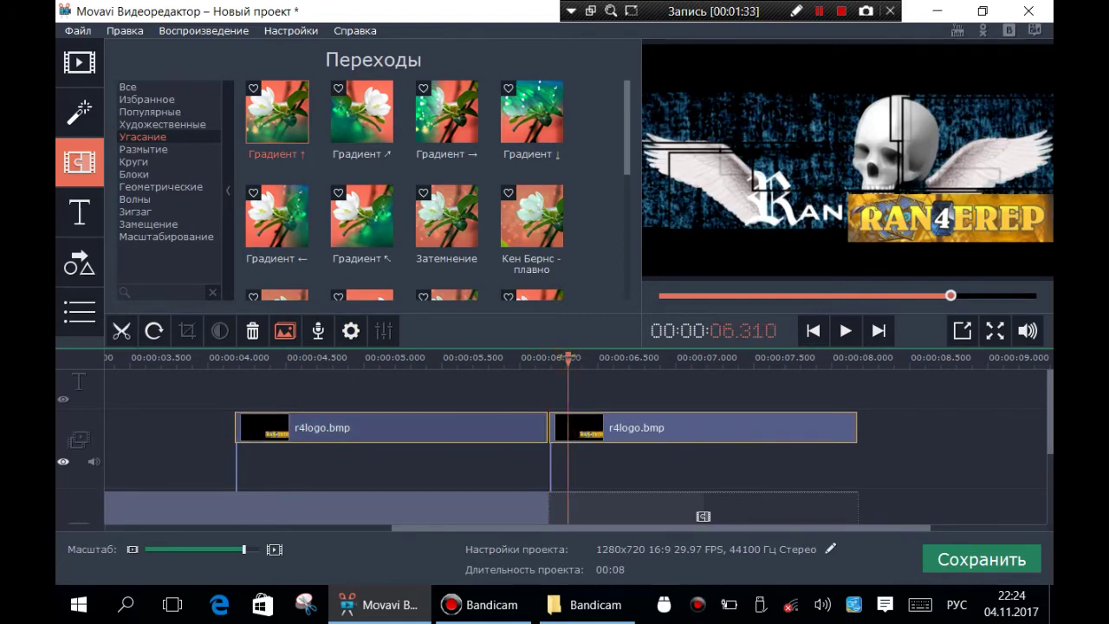
{"action": "left_click", "coordinate": [122, 330]}
{"action": "left_click_drag", "start_coordinate": [567, 357], "coordinate": [580, 357]}
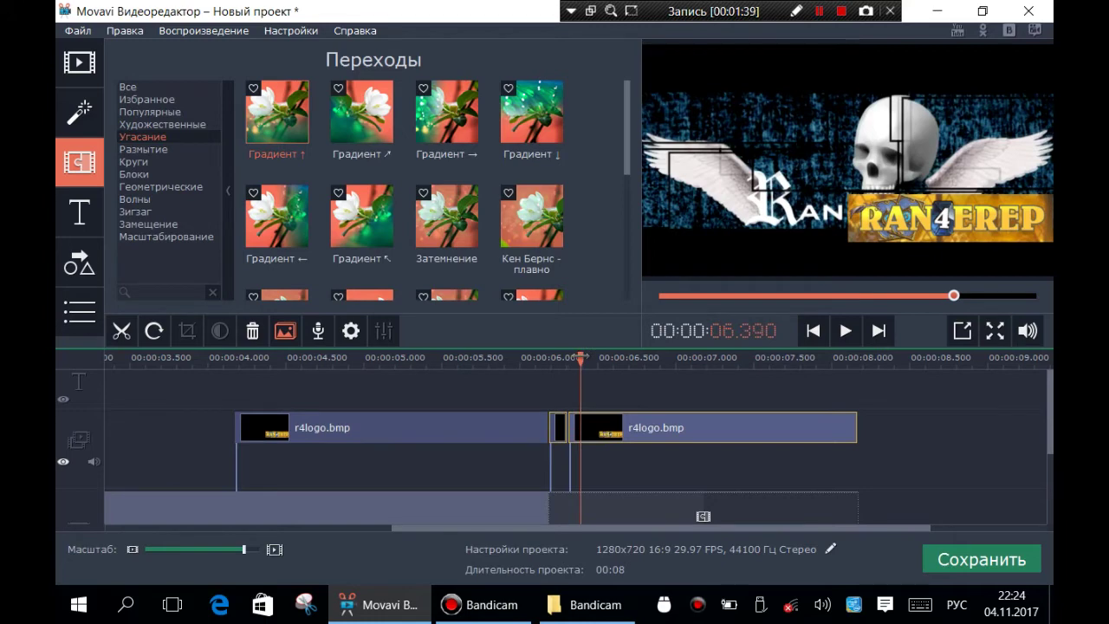
{"action": "left_click", "coordinate": [121, 330]}
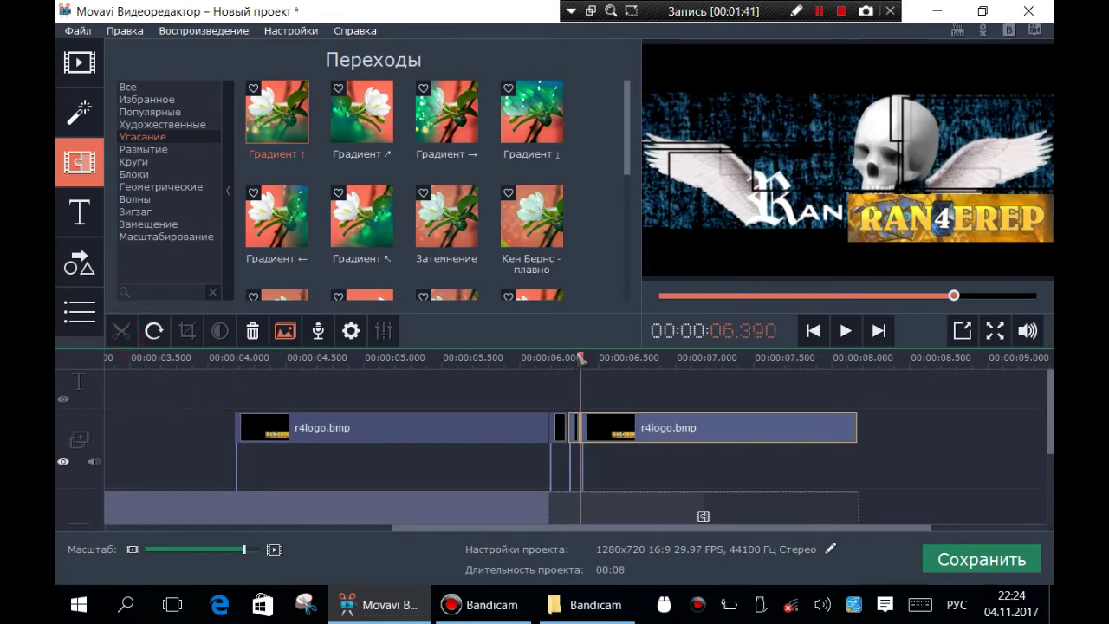
Split the last overlay logo piece at 6.505, 6.605 and 6.710 seconds.
{"action": "left_click_drag", "start_coordinate": [581, 357], "coordinate": [598, 357]}
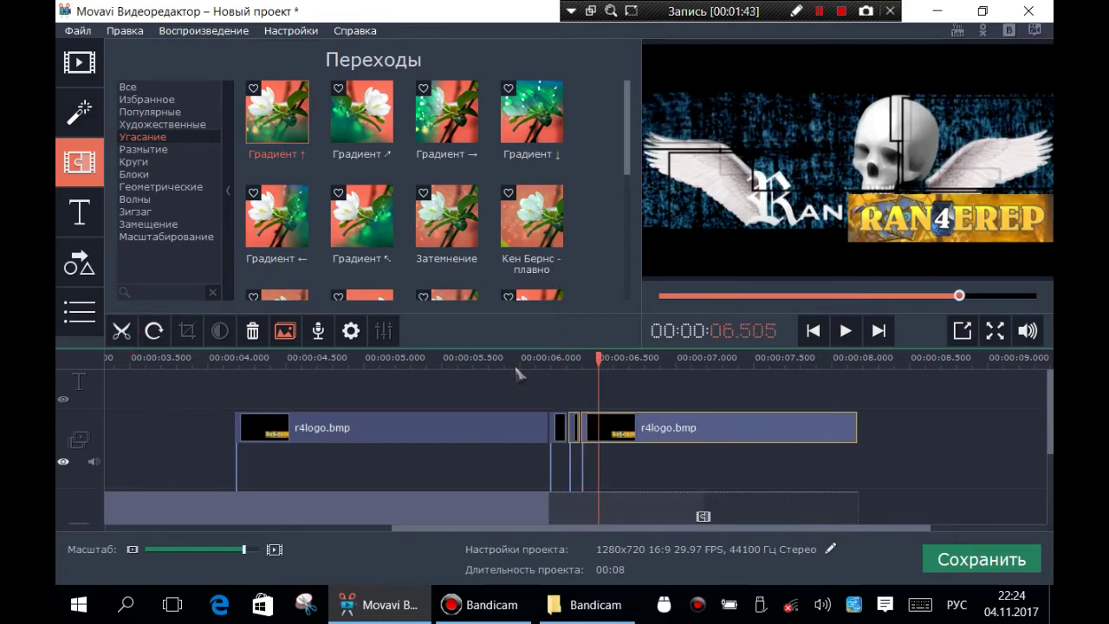
{"action": "left_click", "coordinate": [122, 330]}
{"action": "left_click_drag", "start_coordinate": [597, 357], "coordinate": [613, 365]}
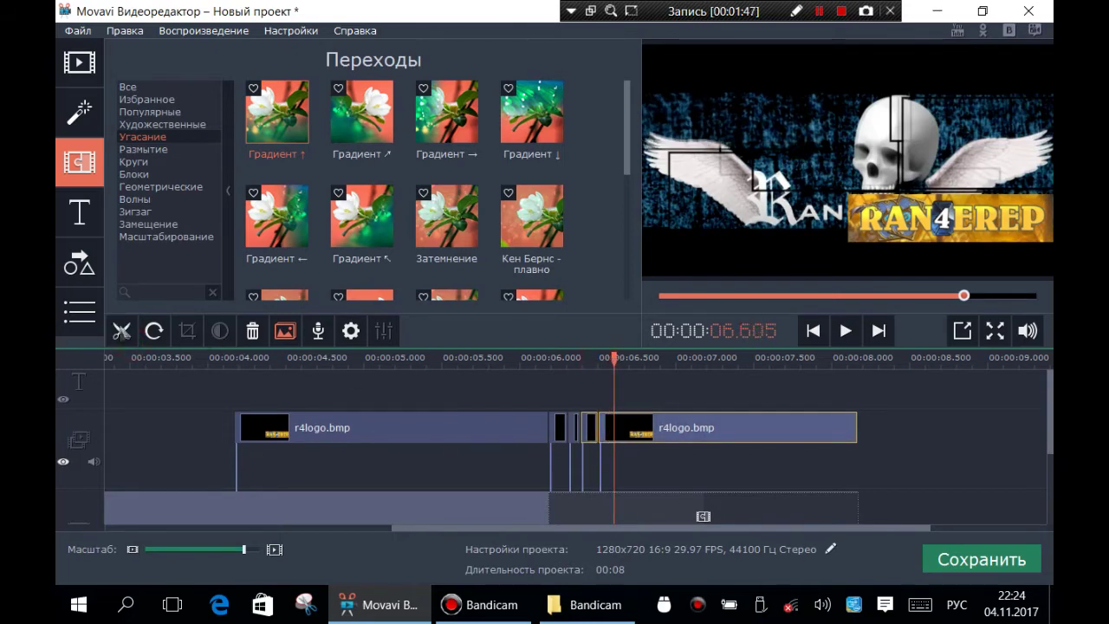
{"action": "left_click", "coordinate": [121, 330]}
{"action": "left_click_drag", "start_coordinate": [614, 359], "coordinate": [630, 359]}
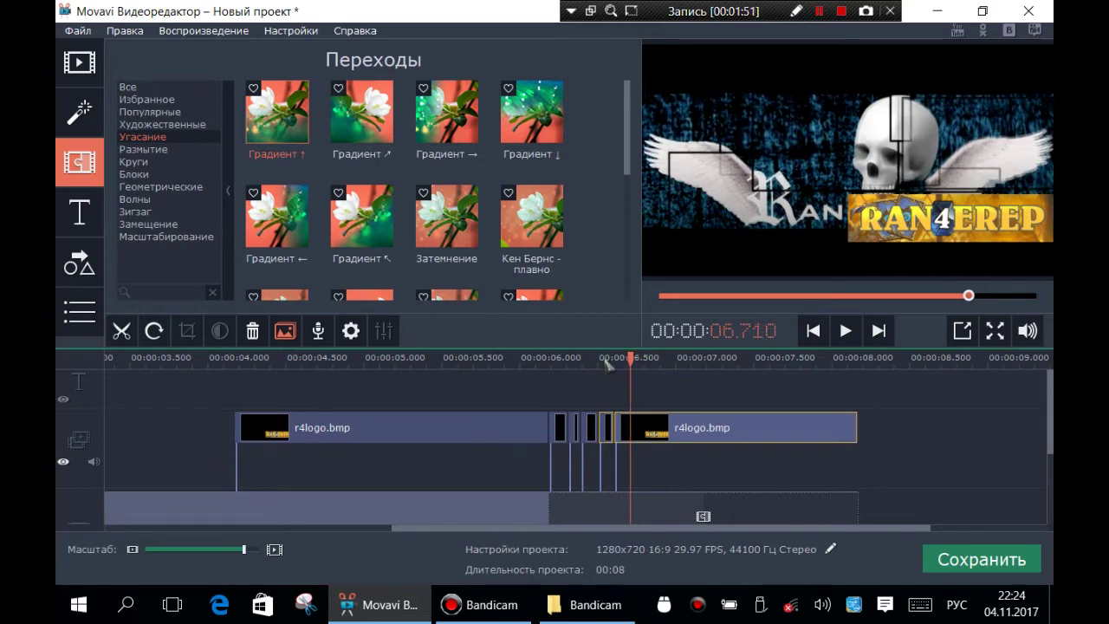
{"action": "left_click", "coordinate": [122, 330]}
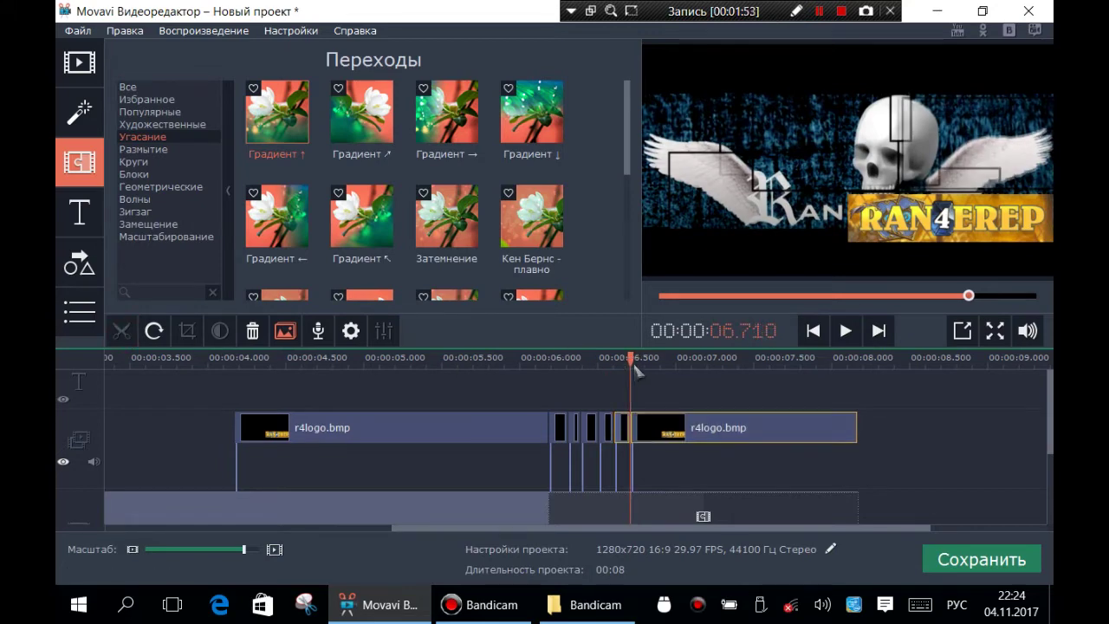
Split the last overlay logo piece at 6.800, 6.895 and 7.000 seconds.
{"action": "left_click_drag", "start_coordinate": [629, 358], "coordinate": [642, 359]}
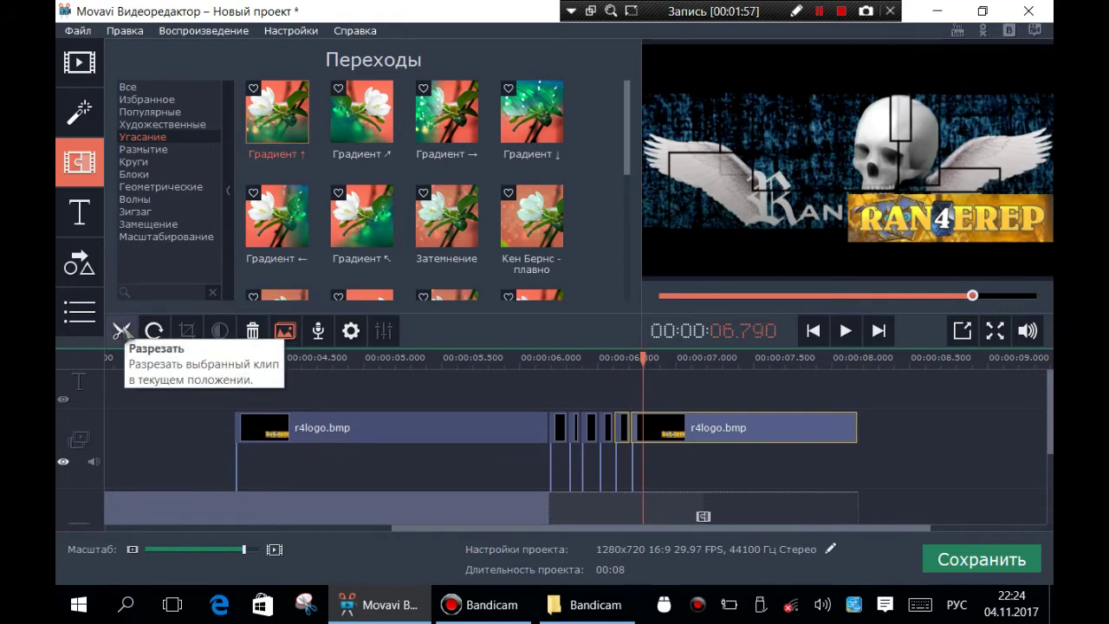
{"action": "left_click_drag", "start_coordinate": [643, 359], "coordinate": [645, 359]}
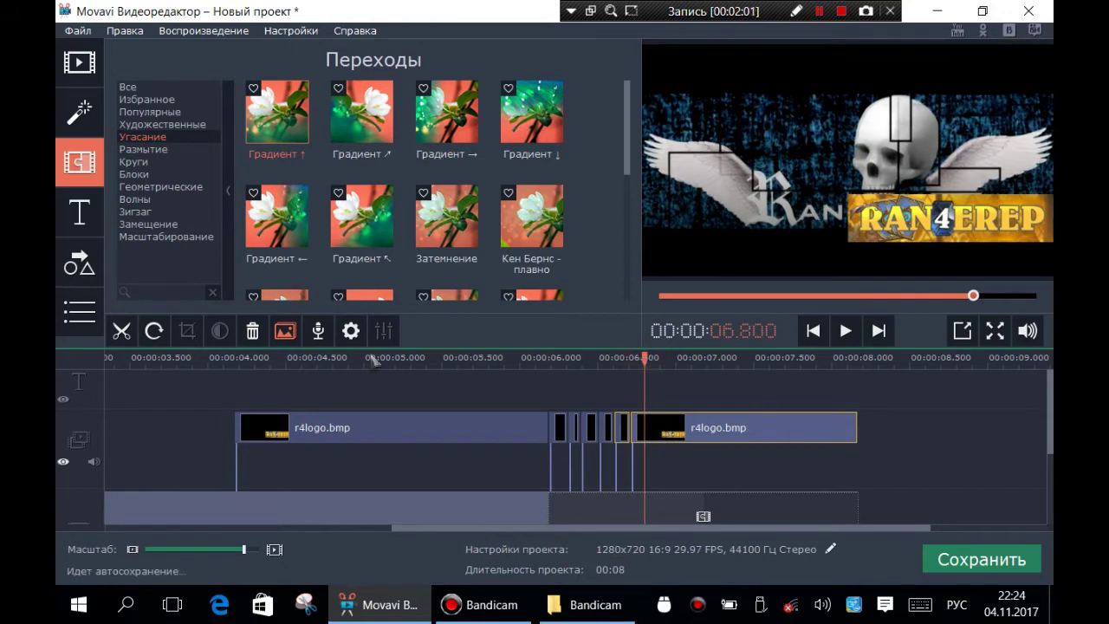
{"action": "left_click", "coordinate": [124, 336]}
{"action": "left_click_drag", "start_coordinate": [644, 359], "coordinate": [659, 359]}
{"action": "left_click", "coordinate": [122, 332]}
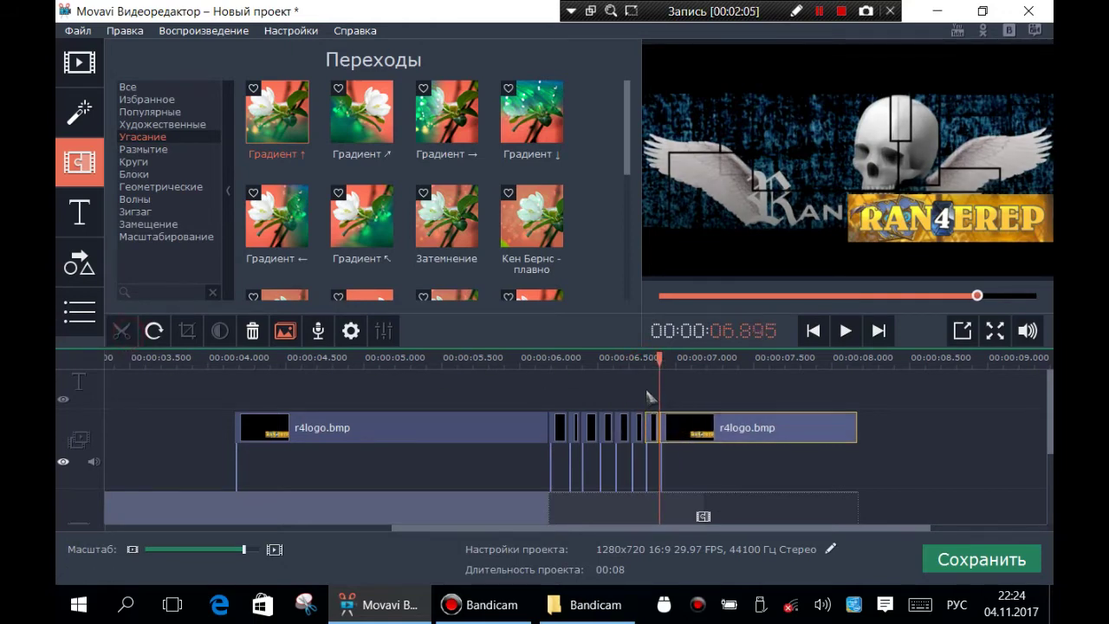
{"action": "left_click_drag", "start_coordinate": [659, 359], "coordinate": [675, 359]}
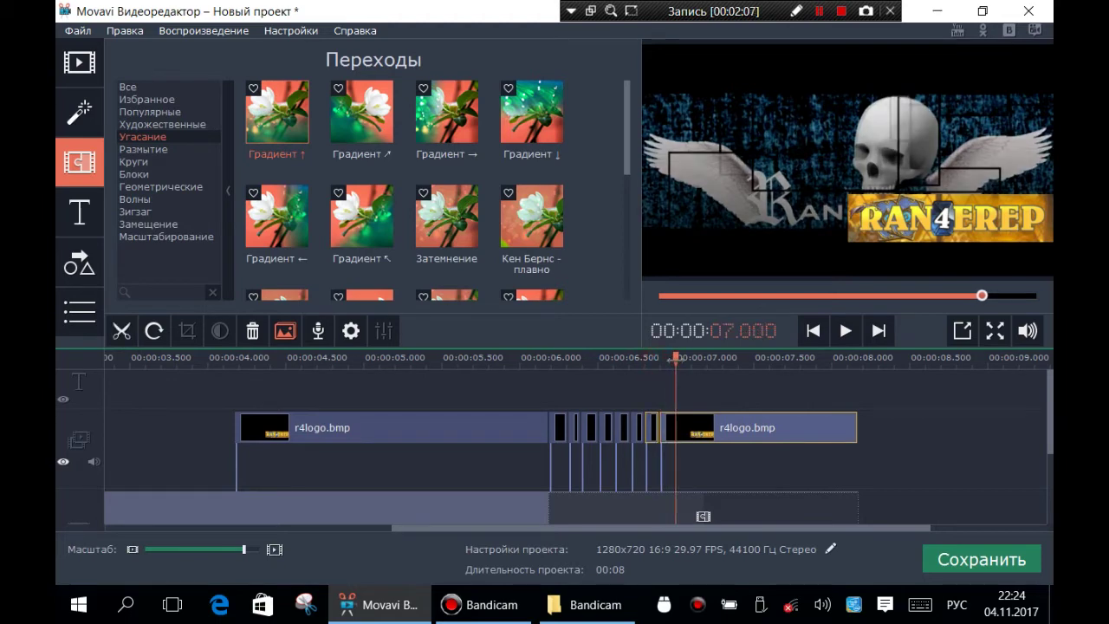
{"action": "left_click", "coordinate": [122, 332]}
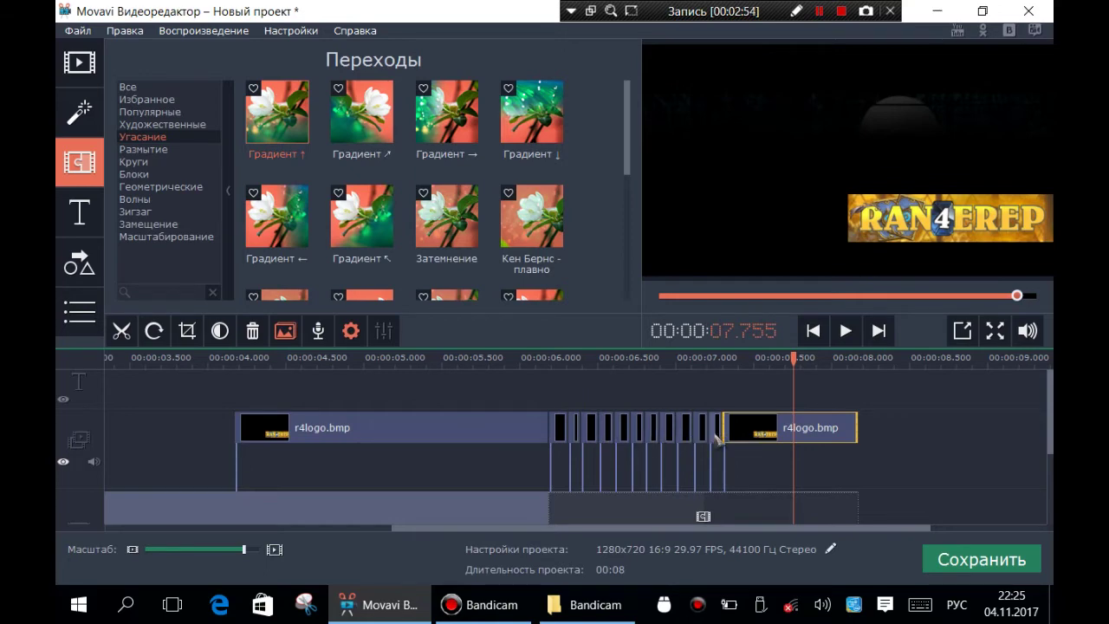
Delete the long leftover logo piece after the last short slice.
{"action": "key", "text": "Delete"}
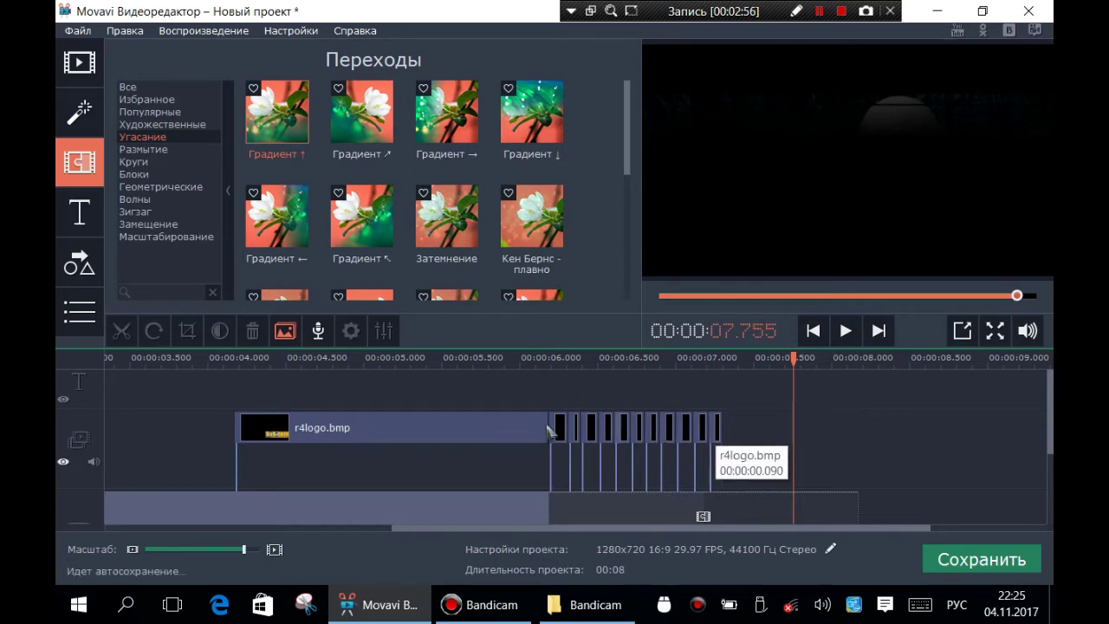
{"action": "left_click", "coordinate": [449, 421]}
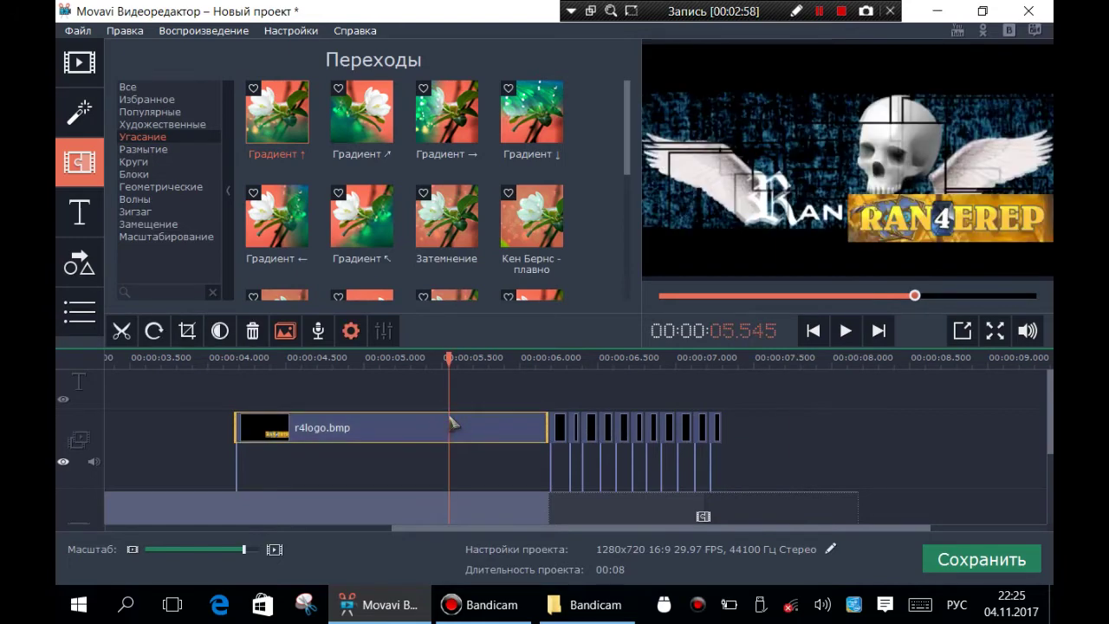
{"action": "key", "text": "Delete"}
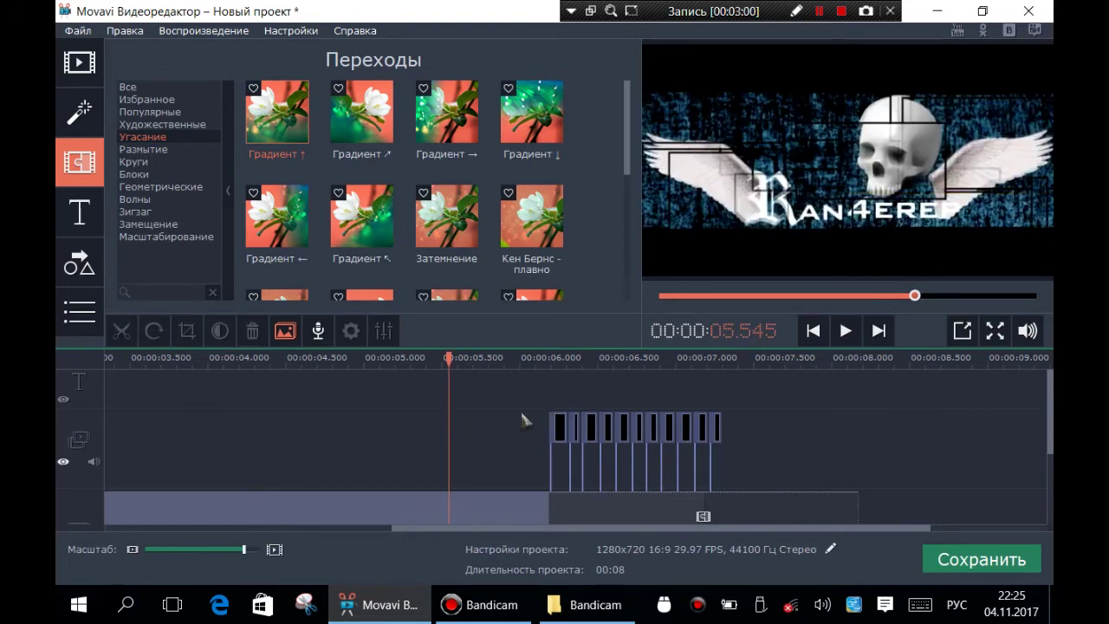
{"action": "key", "text": "ctrl+z"}
Select all the short logo slices together and shift them along the overlay track to the end of the video.
{"action": "left_click_drag", "start_coordinate": [766, 406], "coordinate": [551, 473]}
{"action": "left_click_drag", "start_coordinate": [718, 430], "coordinate": [867, 418]}
{"action": "left_click_drag", "start_coordinate": [462, 432], "coordinate": [609, 426]}
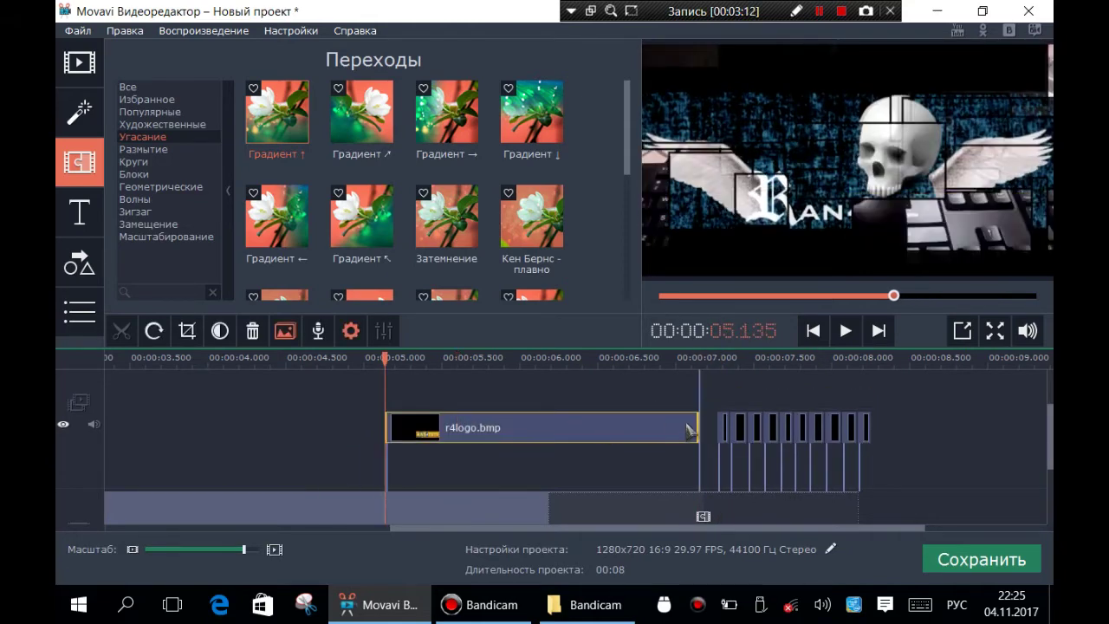
{"action": "left_click_drag", "start_coordinate": [687, 439], "coordinate": [628, 408]}
{"action": "key", "text": "ctrl+z"}
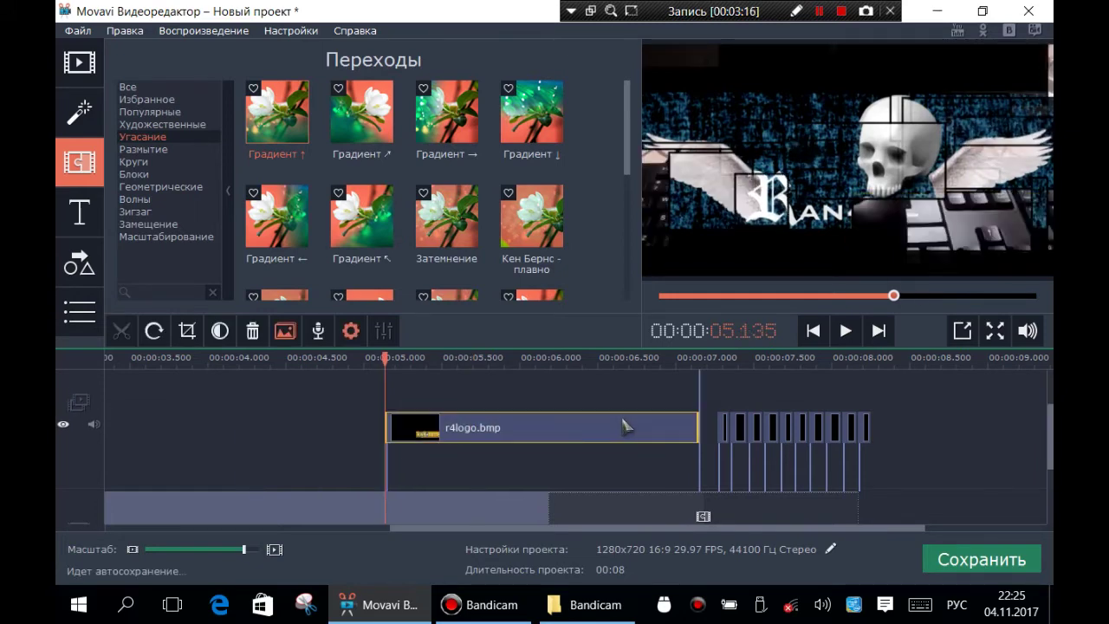
{"action": "key", "text": "ctrl+z"}
Move the long logo piece to start at about 5.12 s so it ends right before the first short slice.
{"action": "left_click", "coordinate": [464, 425]}
{"action": "left_click_drag", "start_coordinate": [528, 441], "coordinate": [617, 430]}
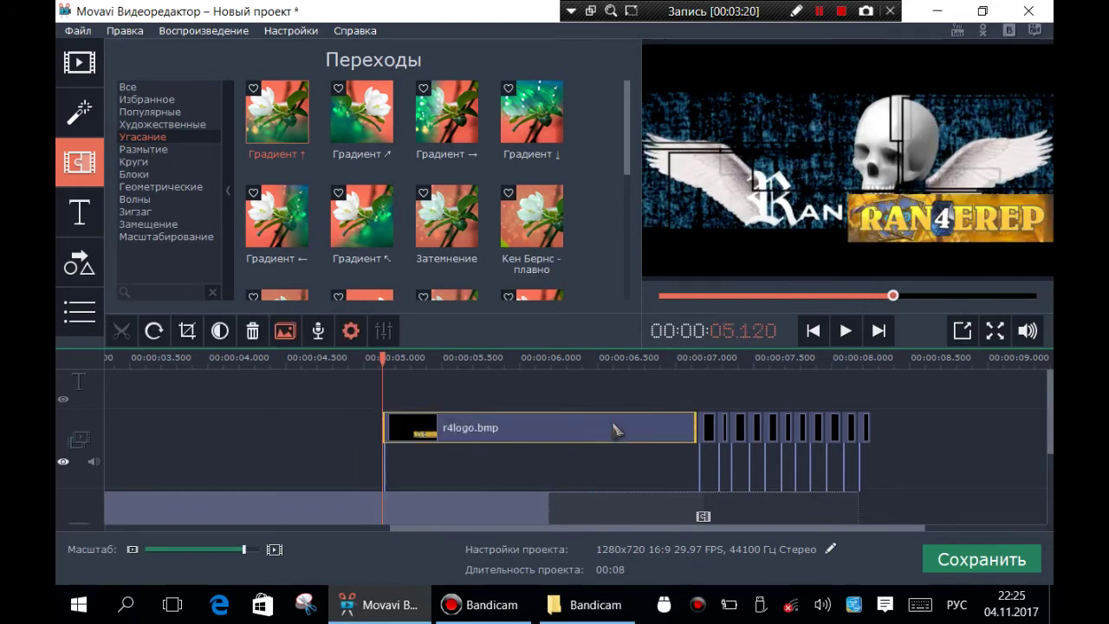
{"action": "left_click", "coordinate": [617, 430]}
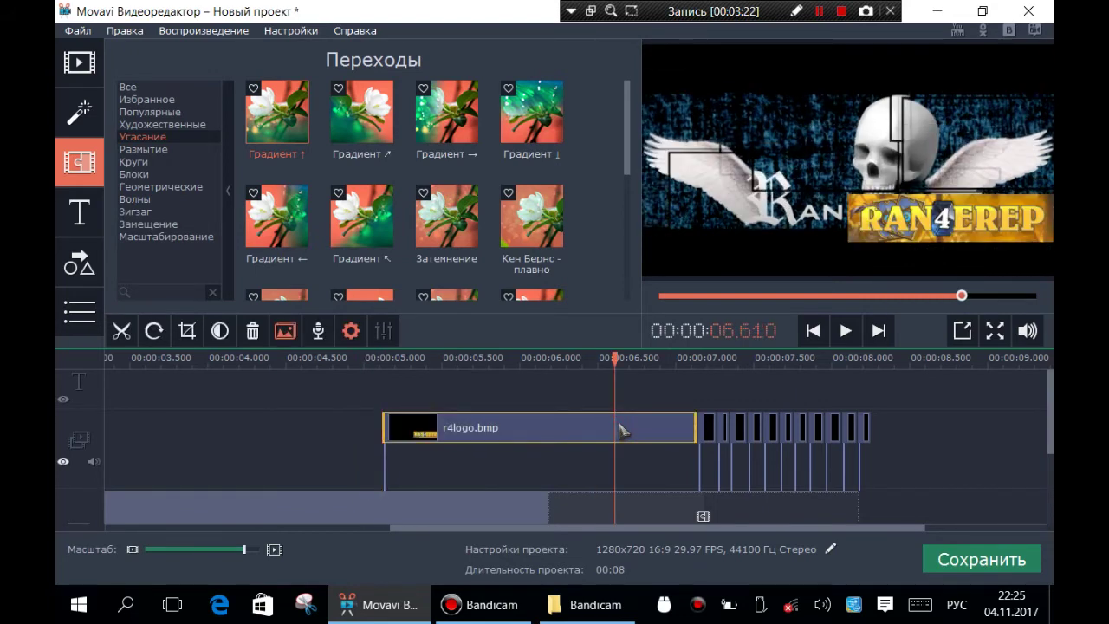
{"action": "scroll", "coordinate": [726, 421], "scroll_direction": "up", "scroll_amount": 3}
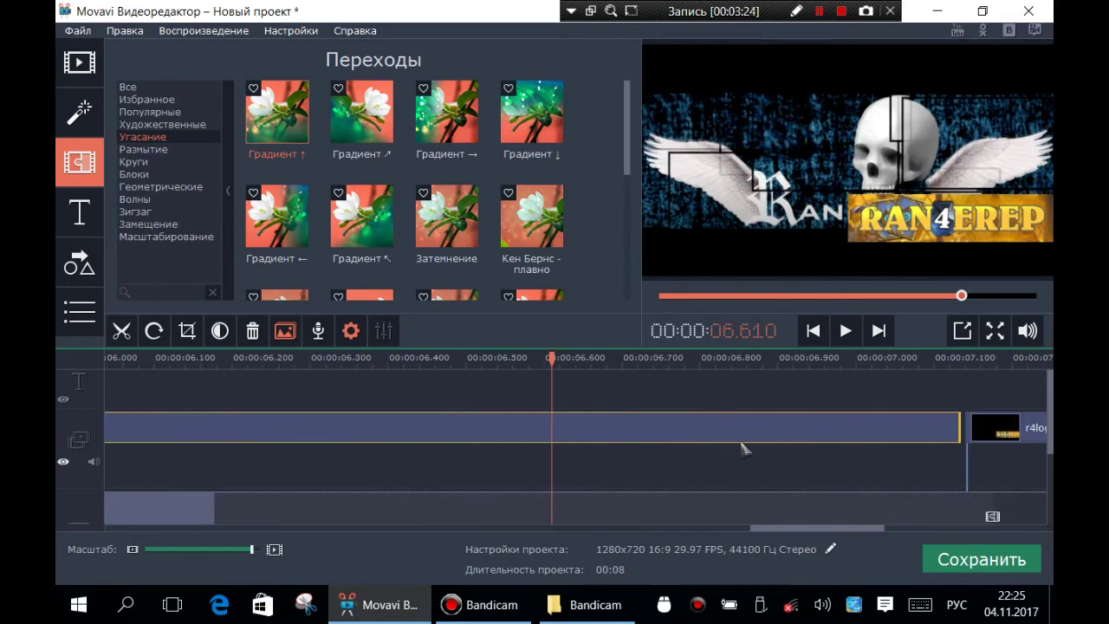
{"action": "left_click", "coordinate": [817, 431]}
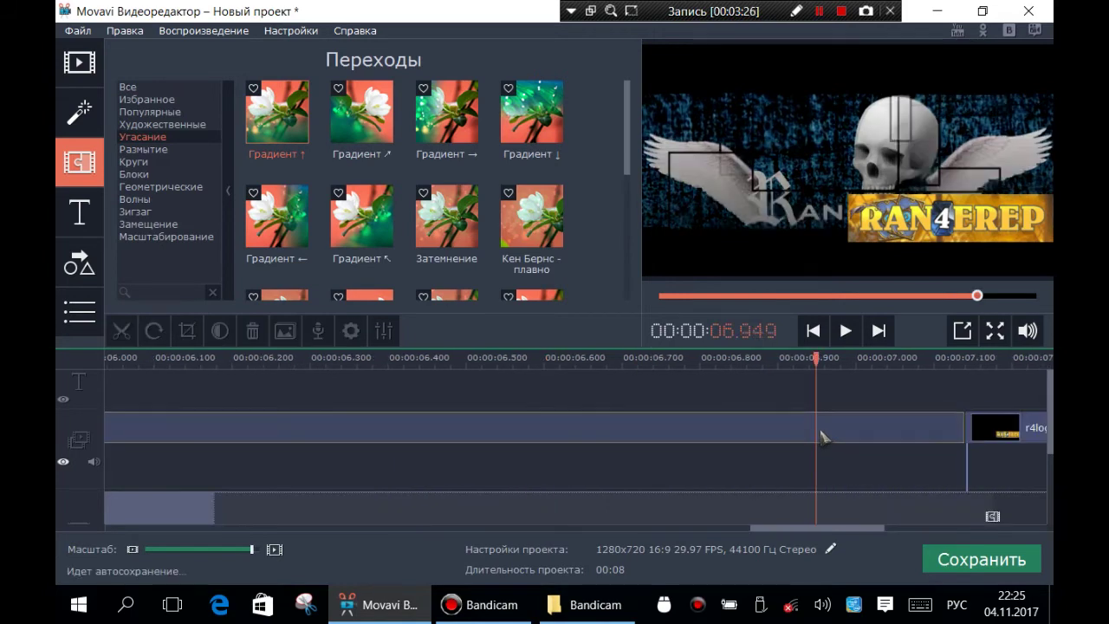
{"action": "left_click", "coordinate": [822, 436]}
{"action": "left_click_drag", "start_coordinate": [678, 530], "coordinate": [923, 530]}
Open the clip tools for the first short logo slice and set the second slice's opacity to 90%.
{"action": "scroll", "coordinate": [848, 487], "scroll_direction": "down", "scroll_amount": 2}
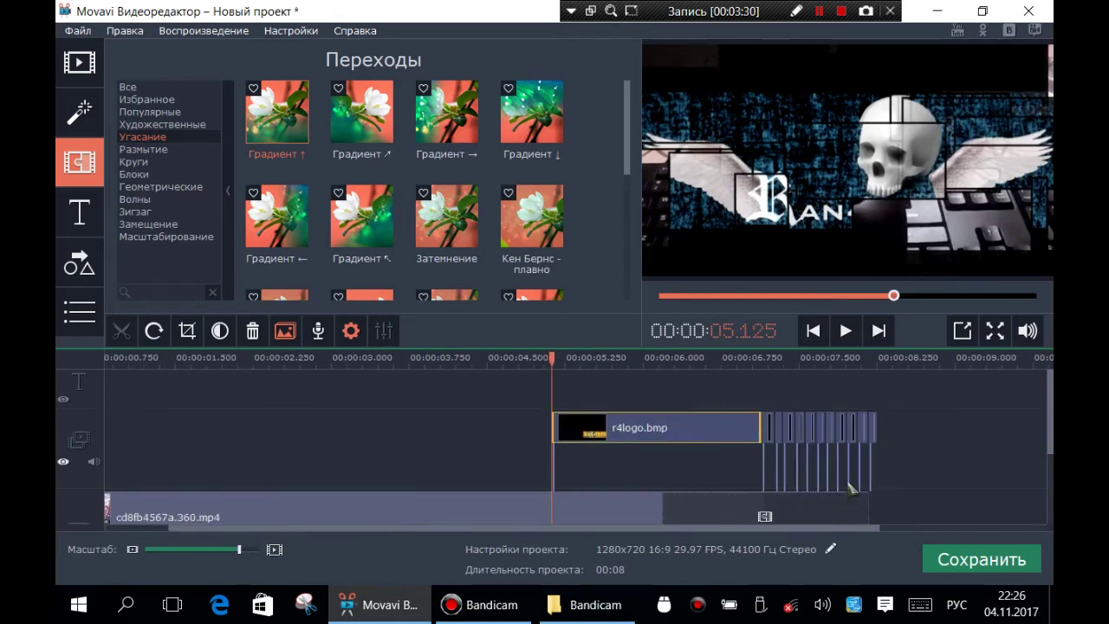
{"action": "left_click_drag", "start_coordinate": [598, 528], "coordinate": [648, 529]}
{"action": "scroll", "coordinate": [784, 399], "scroll_direction": "up", "scroll_amount": 1}
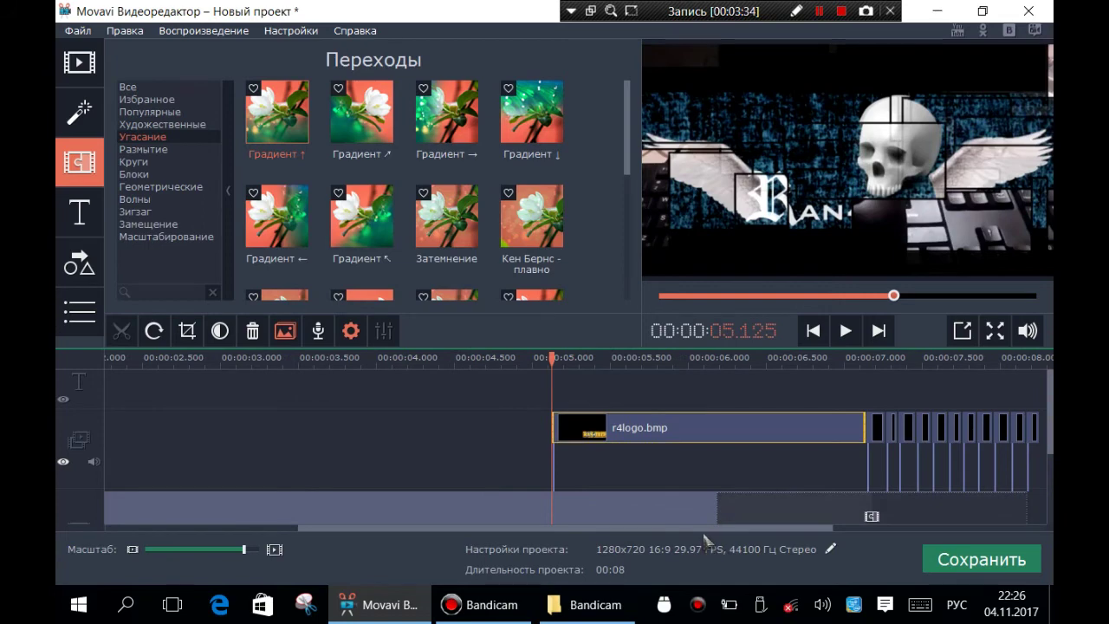
{"action": "scroll", "coordinate": [757, 526], "scroll_direction": "right", "scroll_amount": 3}
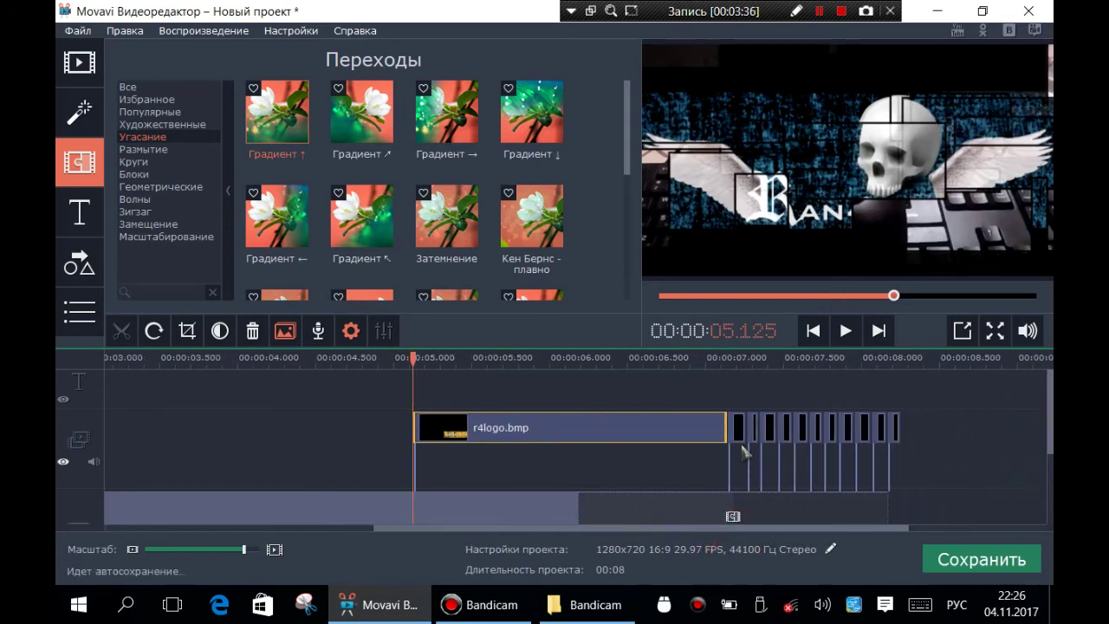
{"action": "left_click", "coordinate": [738, 435]}
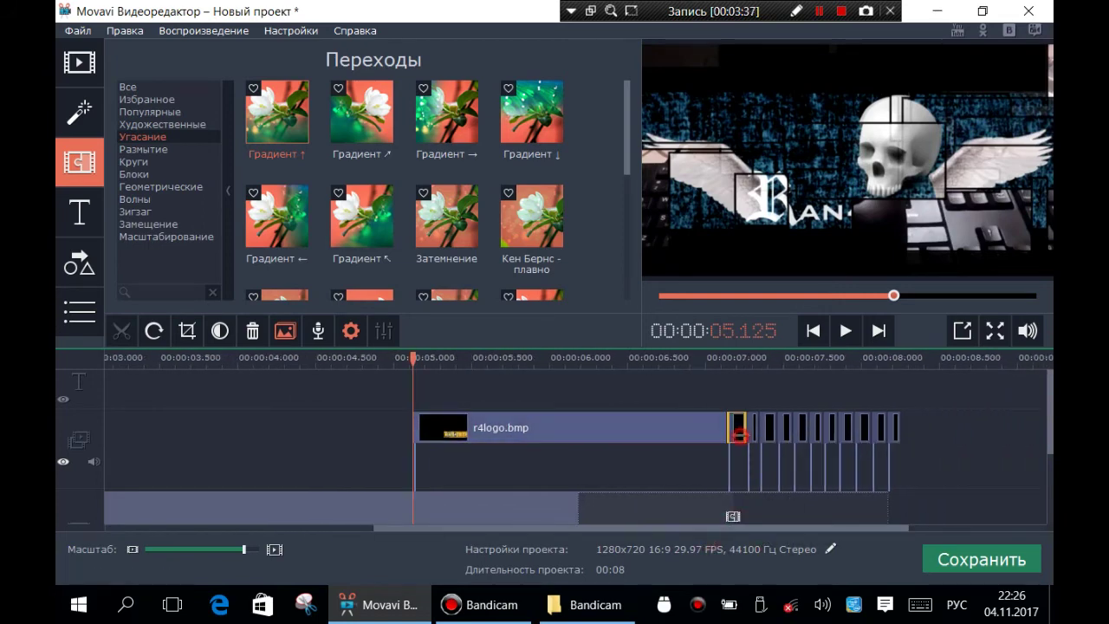
{"action": "left_click", "coordinate": [350, 332]}
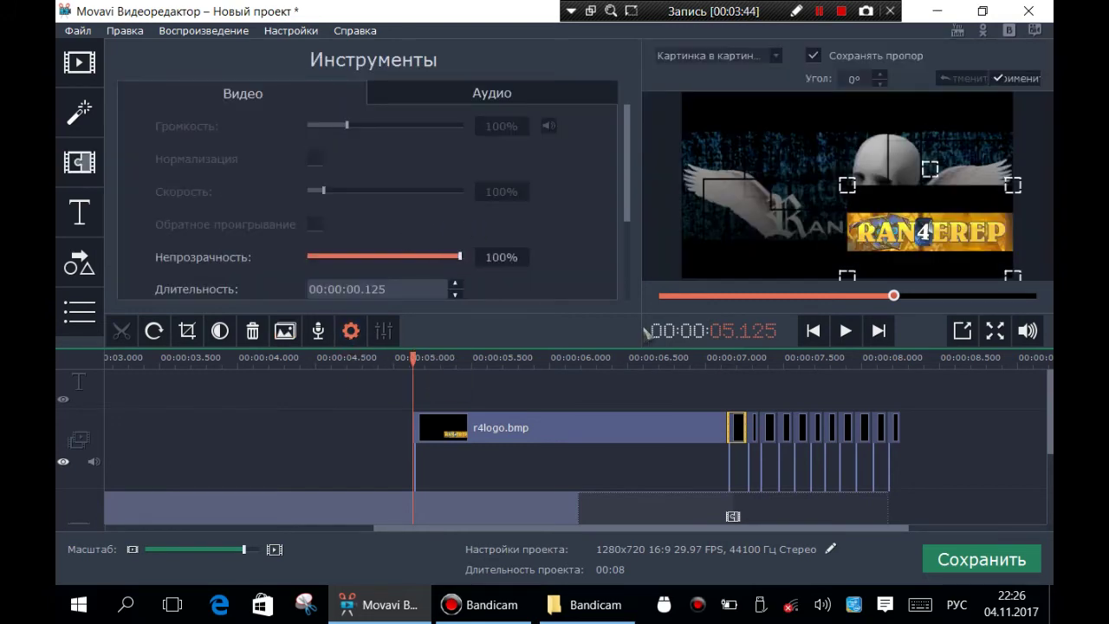
{"action": "left_click", "coordinate": [755, 431]}
{"action": "left_click_drag", "start_coordinate": [460, 257], "coordinate": [446, 261]}
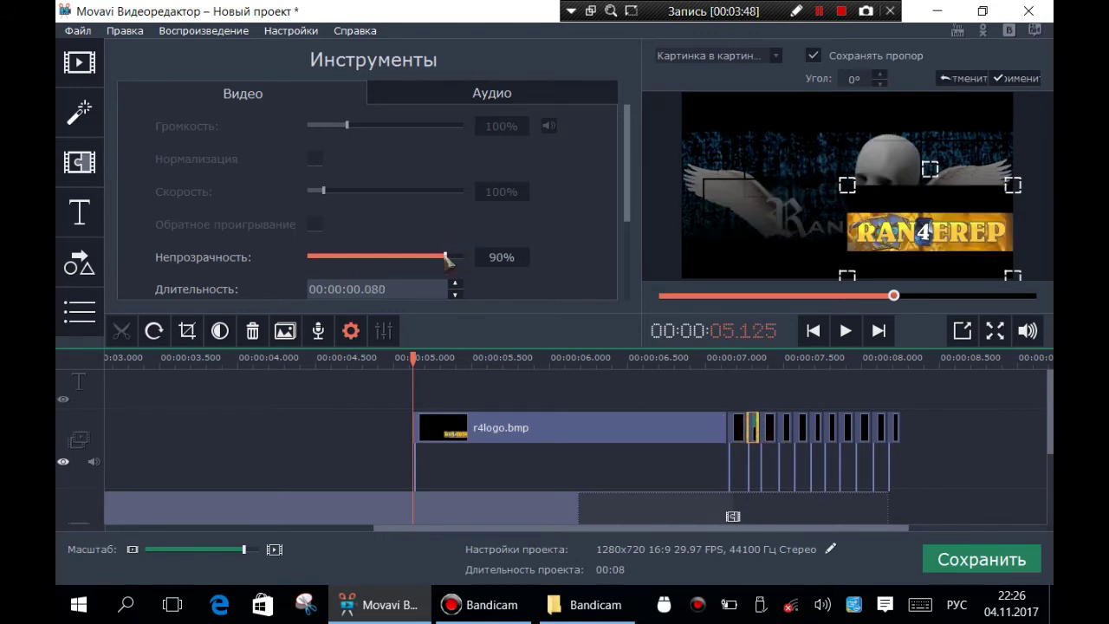
Set the third short slice's opacity to 80% and the fourth's to 70%, and keep lowering each following slice down to 0% on the last.
{"action": "left_click", "coordinate": [771, 439]}
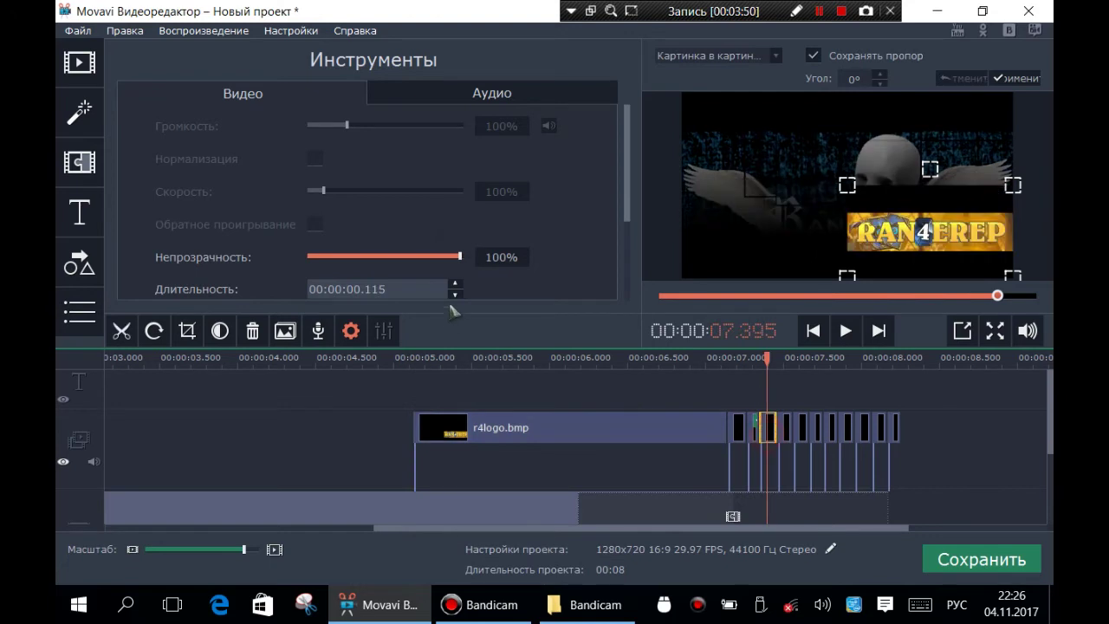
{"action": "left_click_drag", "start_coordinate": [460, 257], "coordinate": [442, 258]}
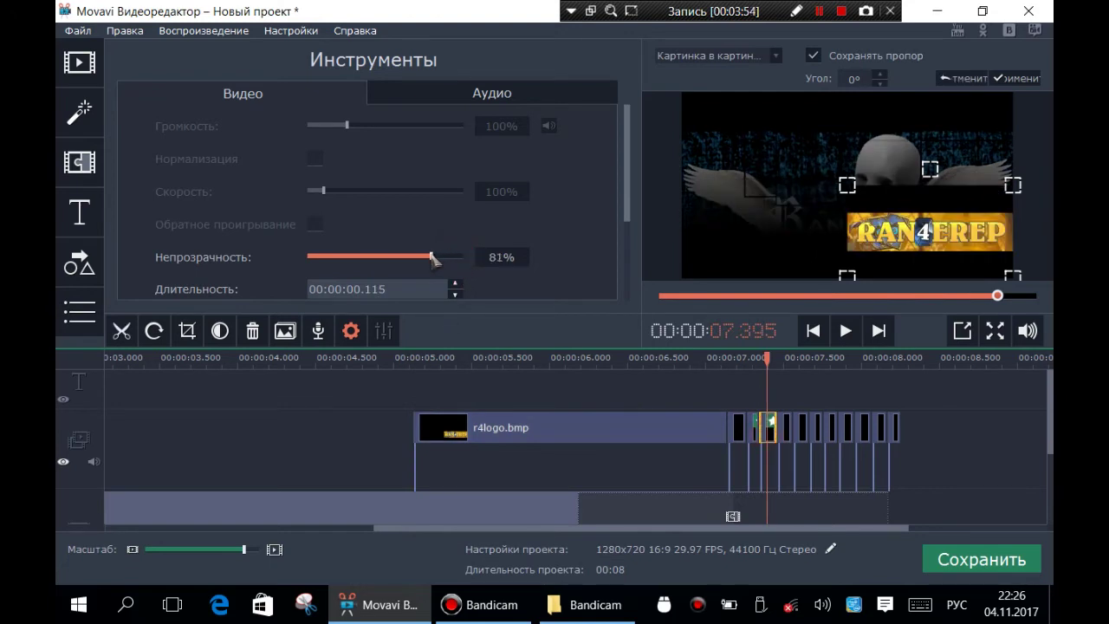
{"action": "left_click", "coordinate": [783, 429]}
{"action": "left_click_drag", "start_coordinate": [460, 257], "coordinate": [418, 261]}
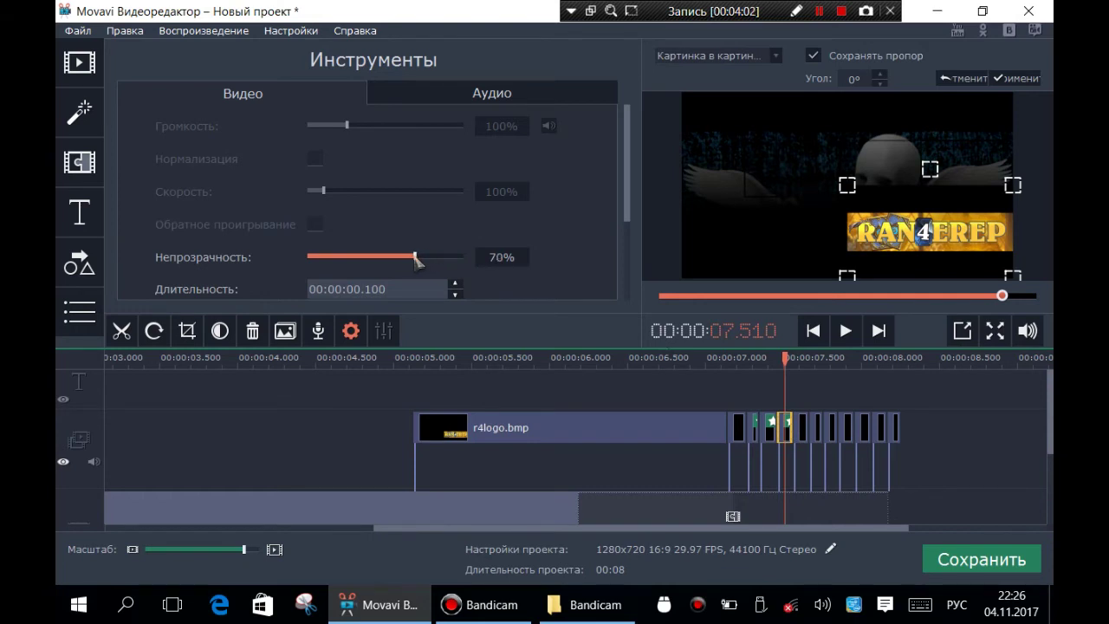
{"action": "left_click", "coordinate": [799, 424]}
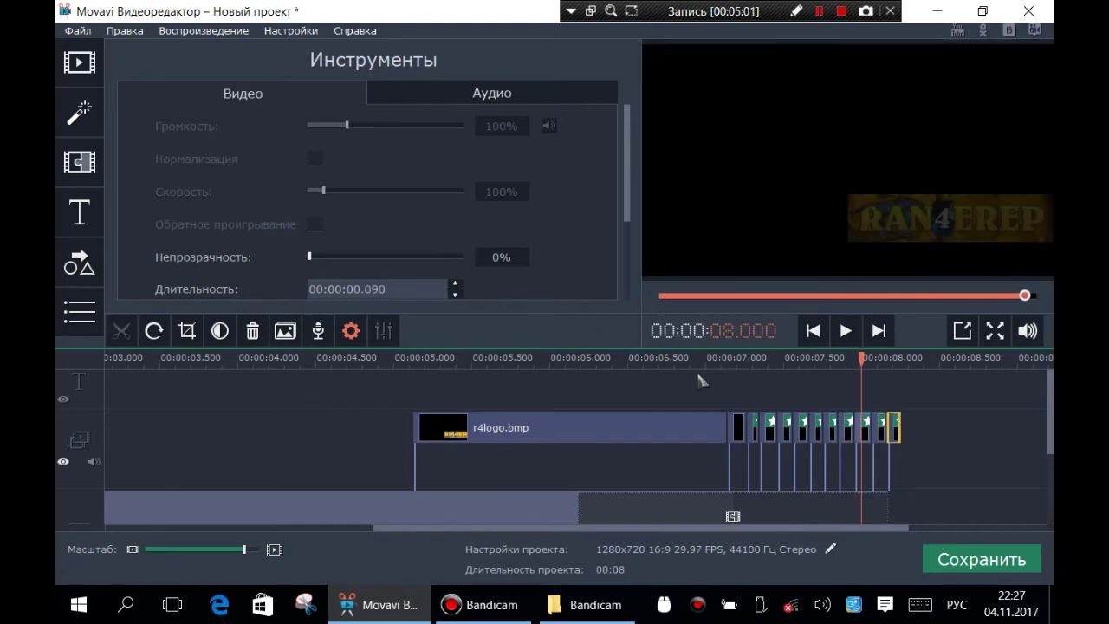
Check the opacity values of the short logo slices, comparing the first few slices with the last one.
{"action": "left_click", "coordinate": [756, 422]}
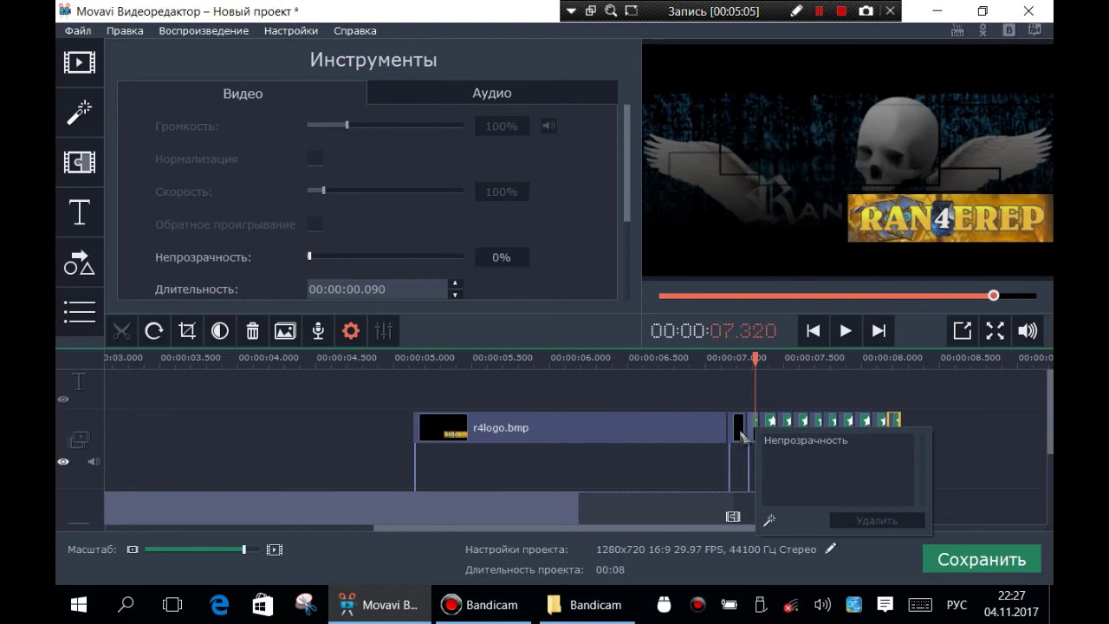
{"action": "left_click", "coordinate": [741, 432]}
{"action": "left_click", "coordinate": [753, 427]}
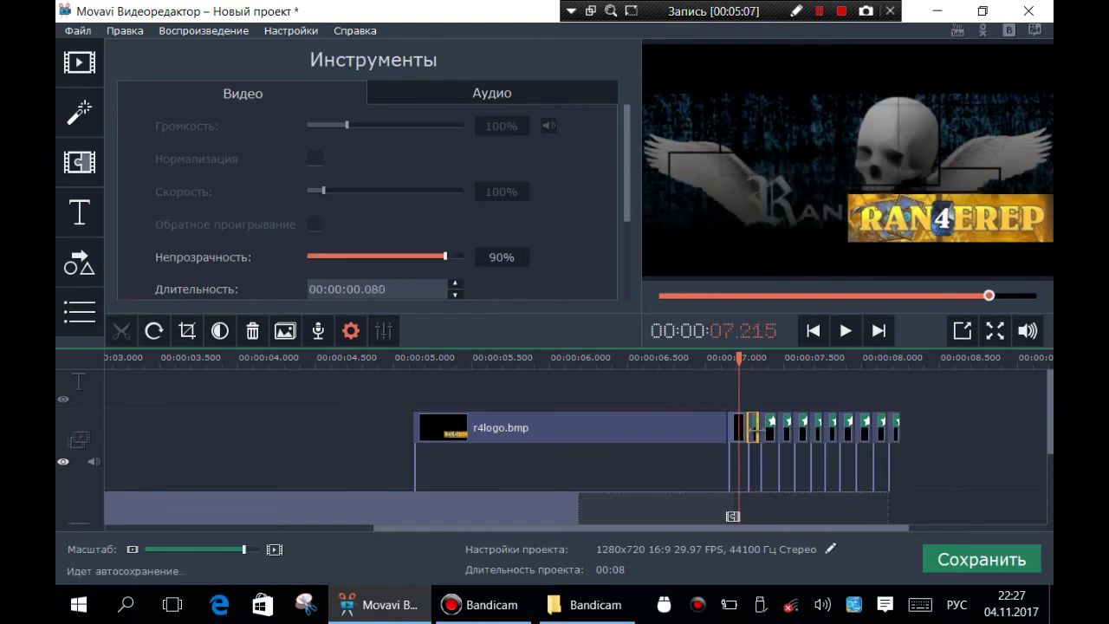
{"action": "left_click", "coordinate": [741, 438]}
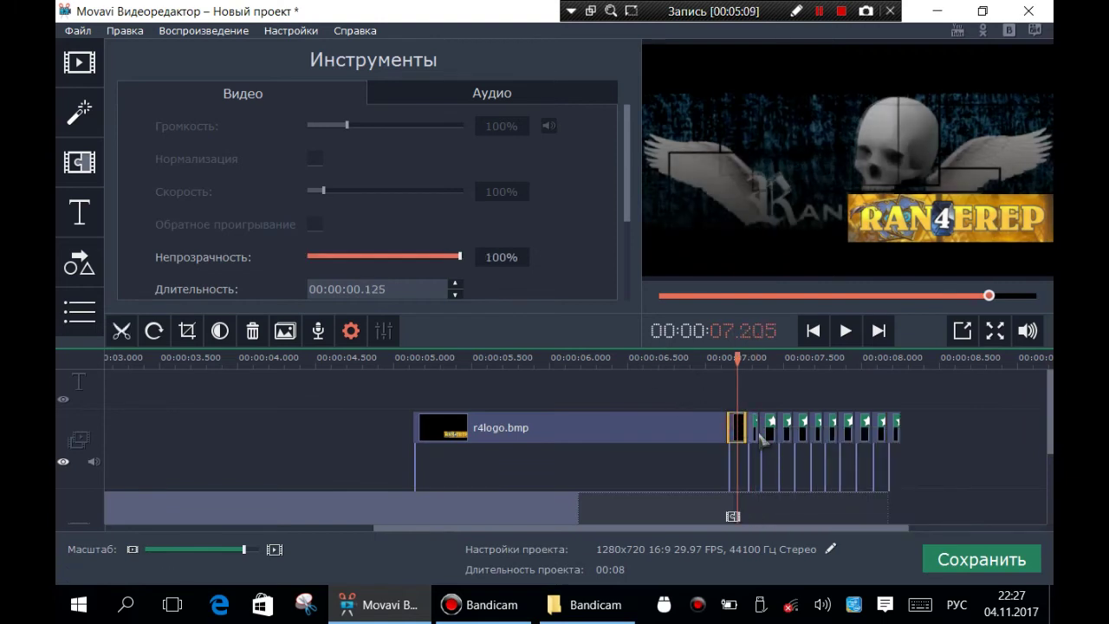
{"action": "left_click", "coordinate": [753, 436]}
{"action": "left_click", "coordinate": [768, 436]}
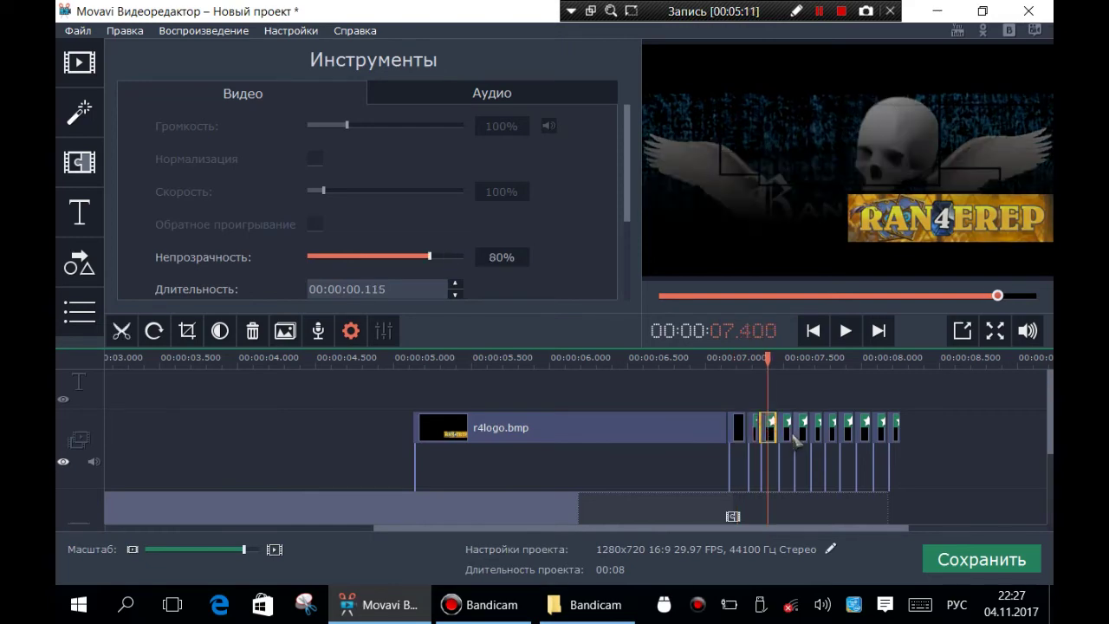
{"action": "left_click", "coordinate": [784, 433]}
{"action": "left_click", "coordinate": [800, 434]}
{"action": "left_click", "coordinate": [897, 429]}
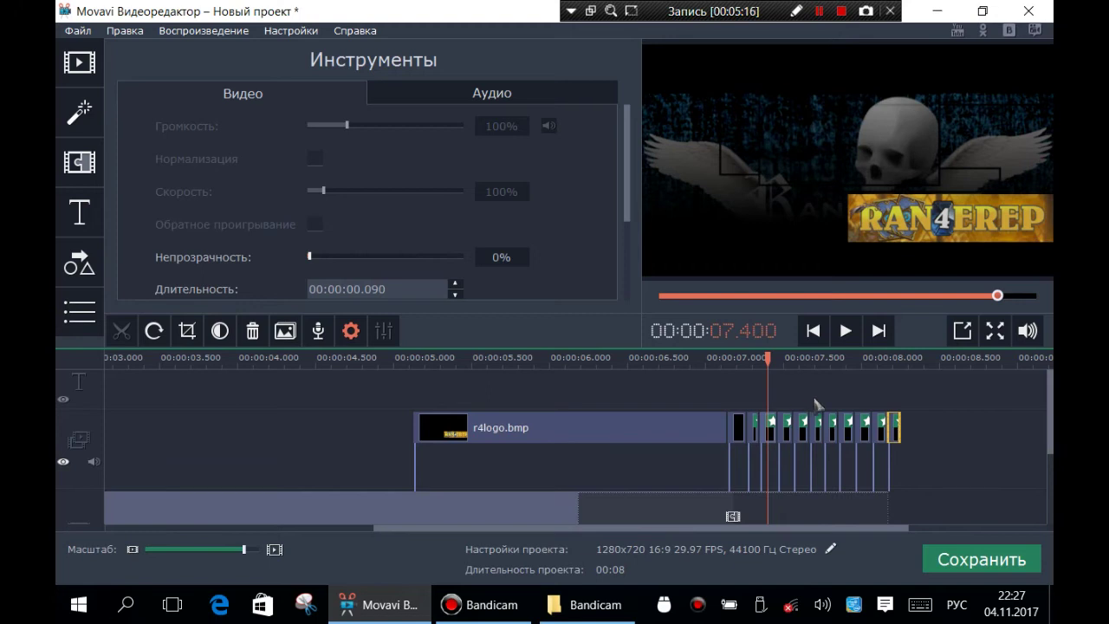
Play back the logo fade-out from the start of the long logo piece at about 5.13 seconds.
{"action": "left_click", "coordinate": [578, 362]}
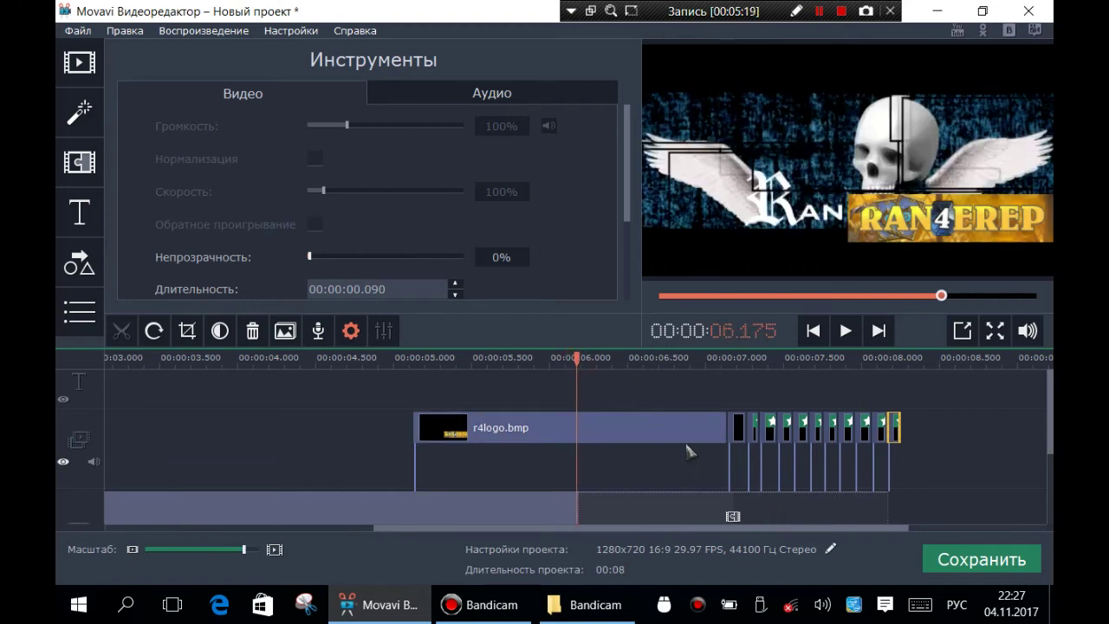
{"action": "scroll", "coordinate": [687, 449], "scroll_direction": "down", "scroll_amount": 1}
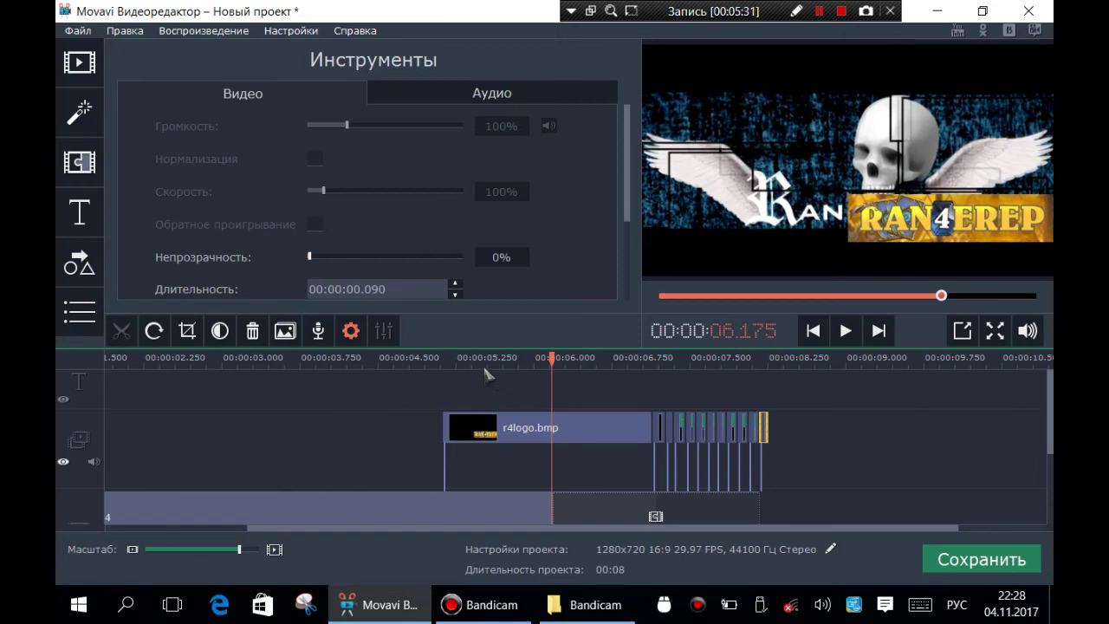
{"action": "left_click", "coordinate": [445, 363]}
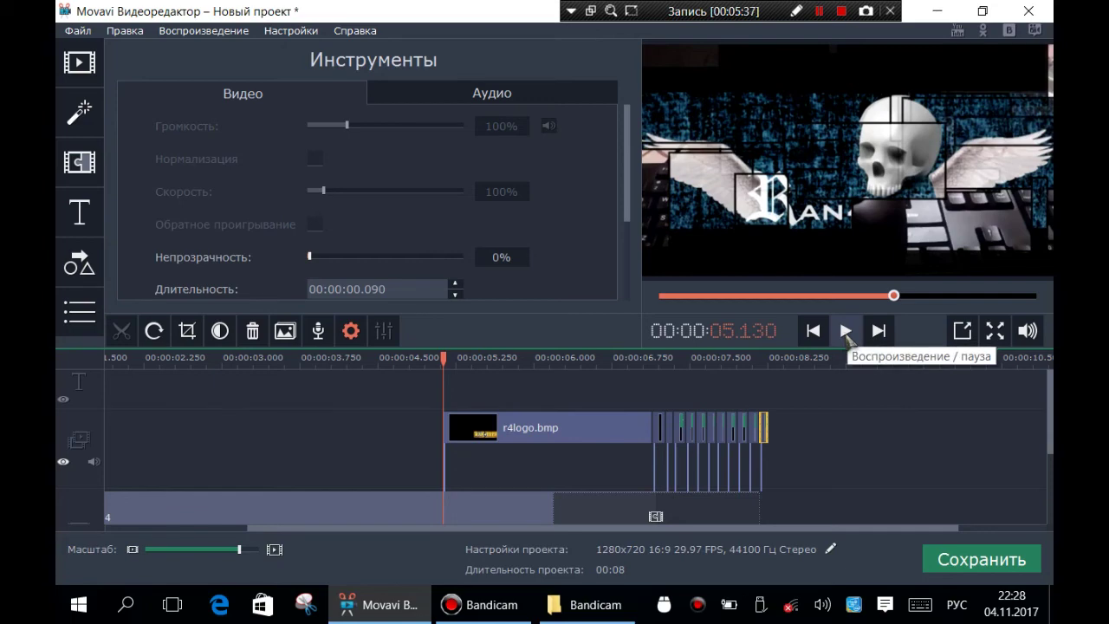
{"action": "left_click", "coordinate": [846, 333]}
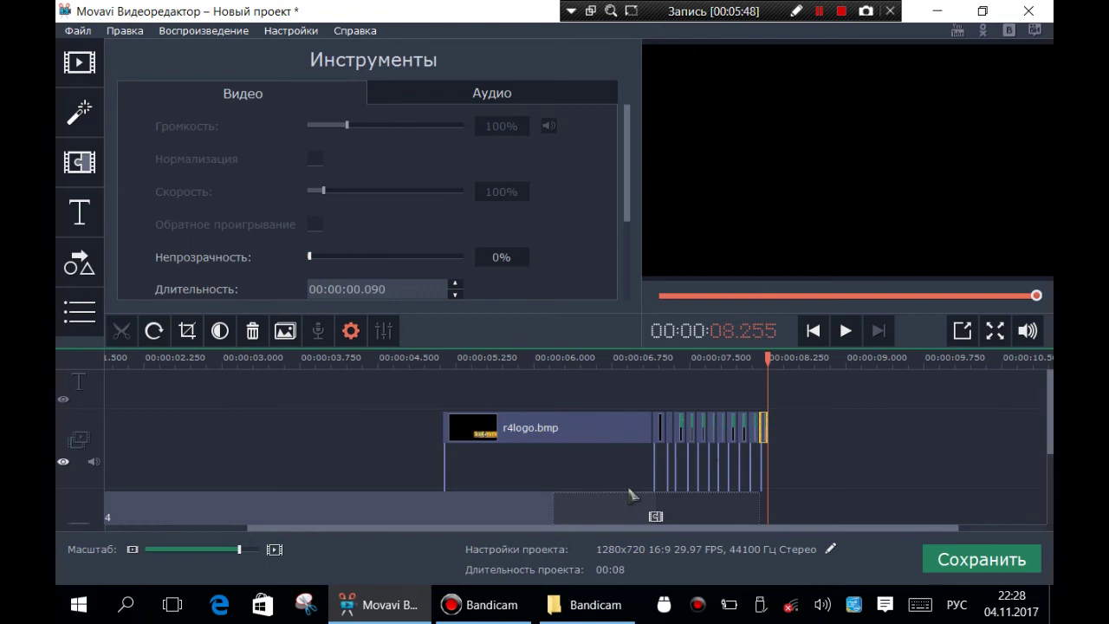
Set the duration of the gradient transition at the end of the main video to 1 second.
{"action": "right_click", "coordinate": [722, 513]}
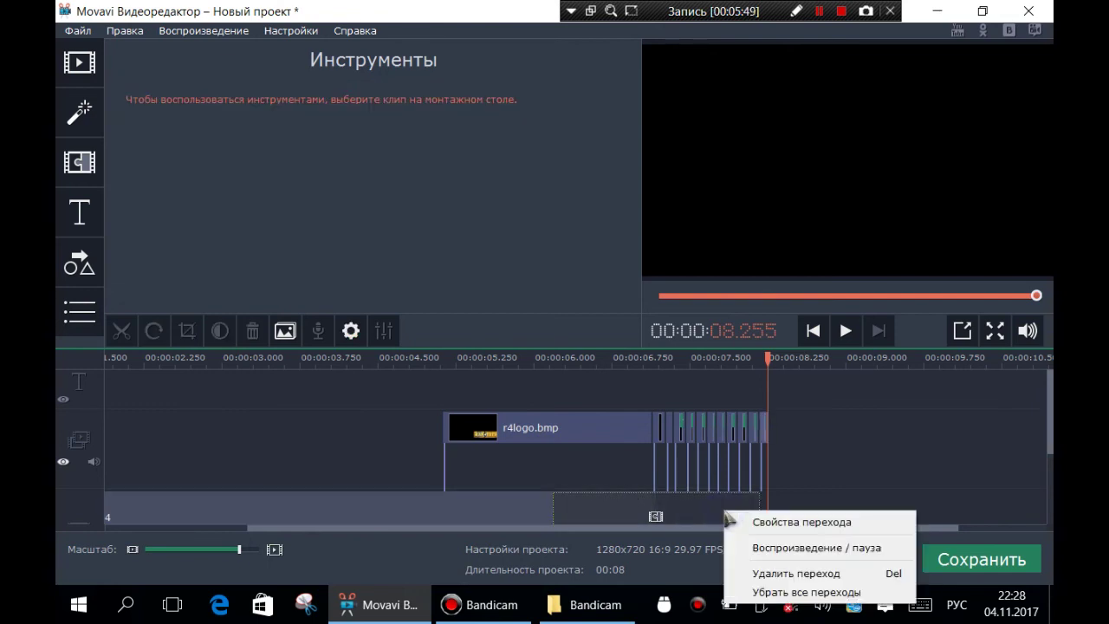
{"action": "left_click", "coordinate": [772, 525]}
{"action": "left_click", "coordinate": [624, 297]}
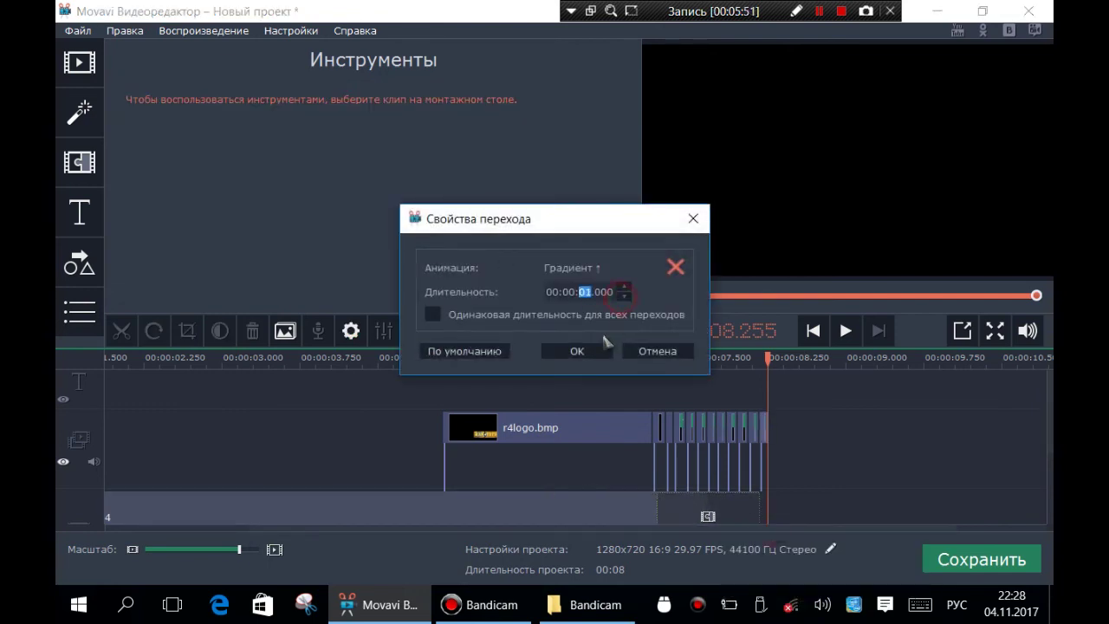
{"action": "left_click", "coordinate": [581, 351]}
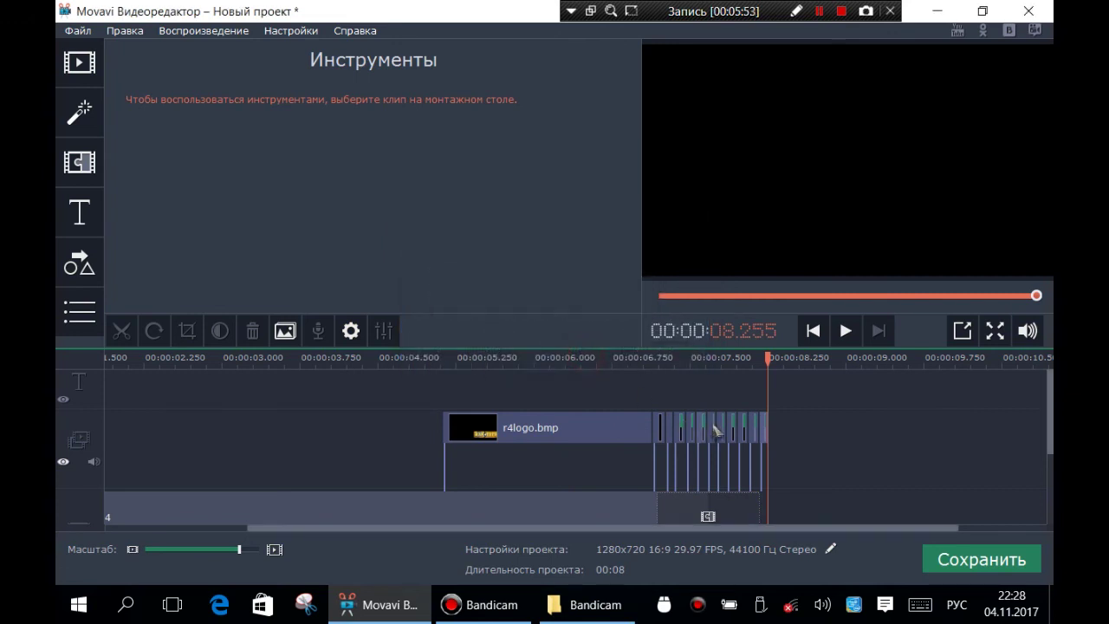
Preview the video's ending from about 6.46 seconds to compare the shortened transition with the logo fade.
{"action": "left_click", "coordinate": [582, 357]}
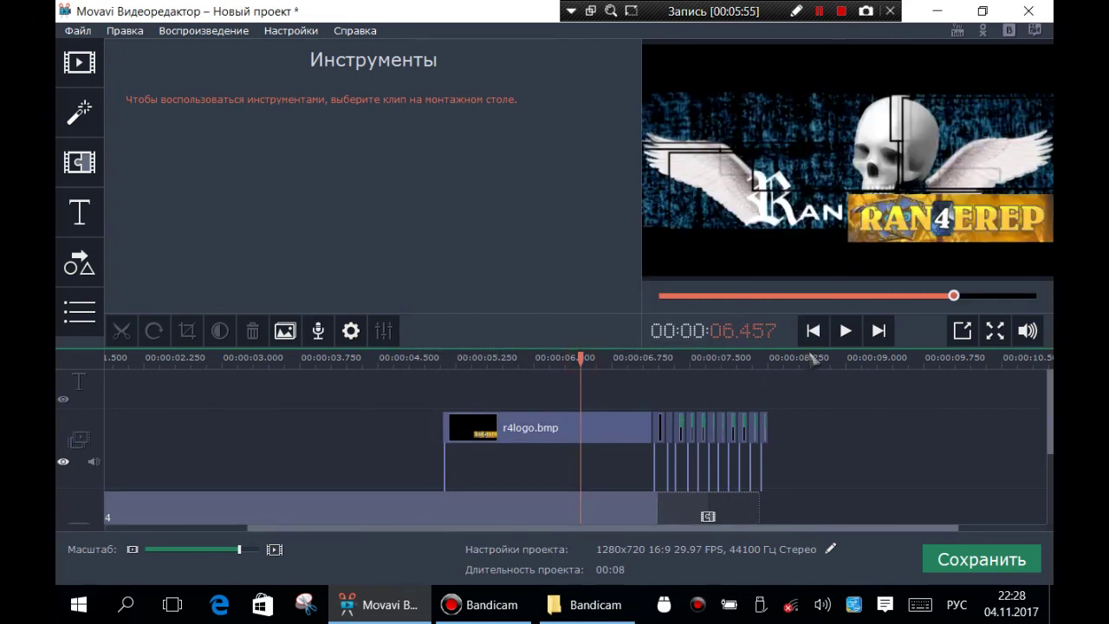
{"action": "left_click", "coordinate": [846, 331]}
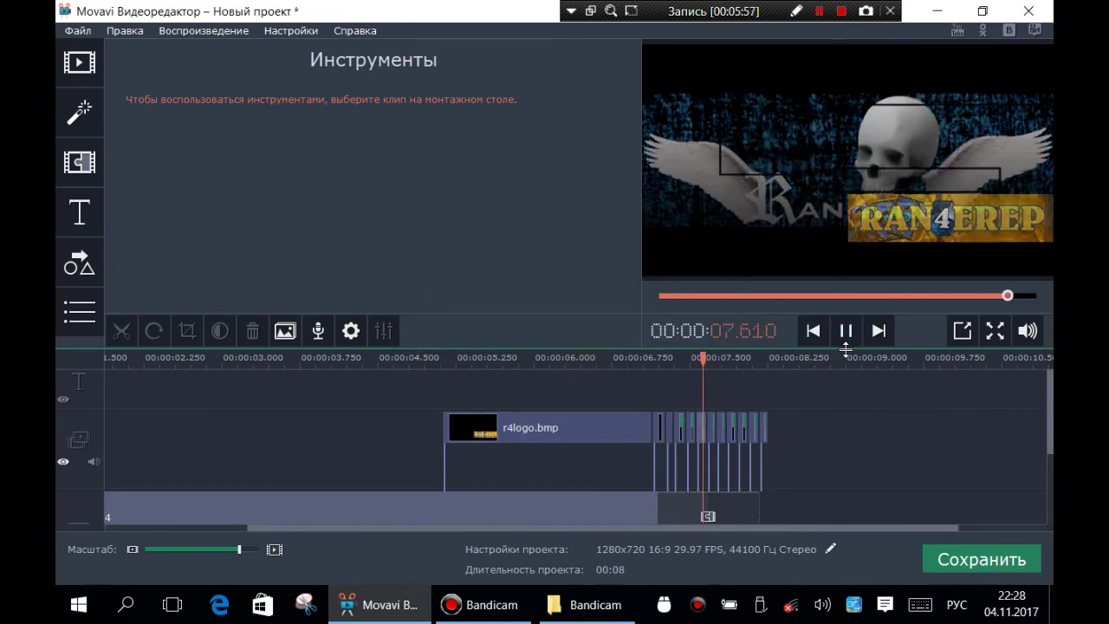